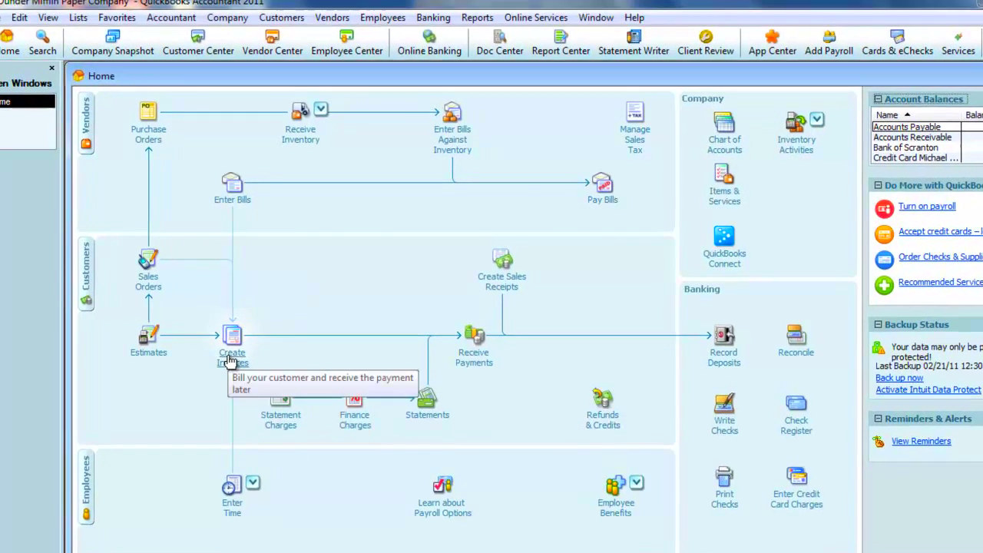
Open the invoice form, page back through several earlier invoices to view them, and close the form.
{"action": "left_click", "coordinate": [244, 332]}
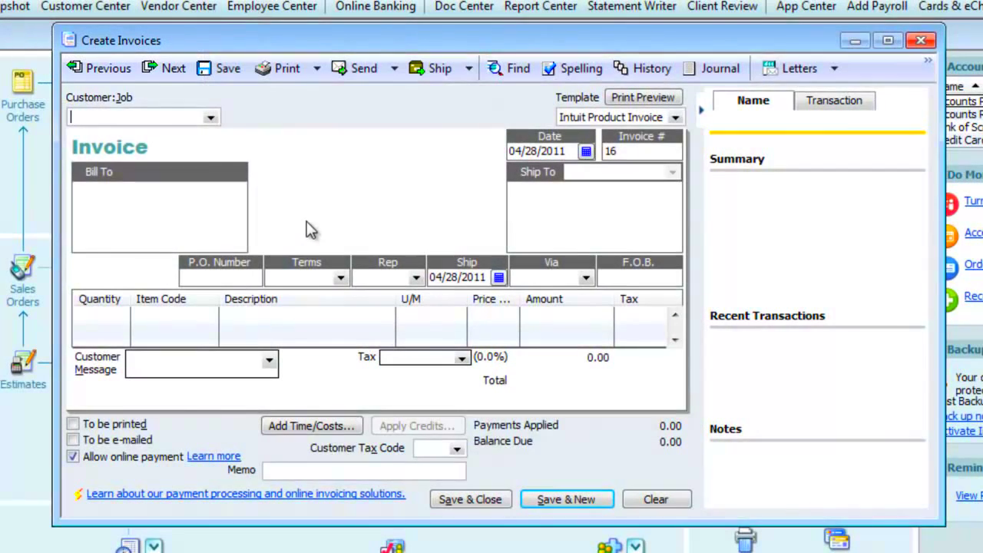
{"action": "left_click", "coordinate": [103, 70]}
{"action": "left_click", "coordinate": [106, 71]}
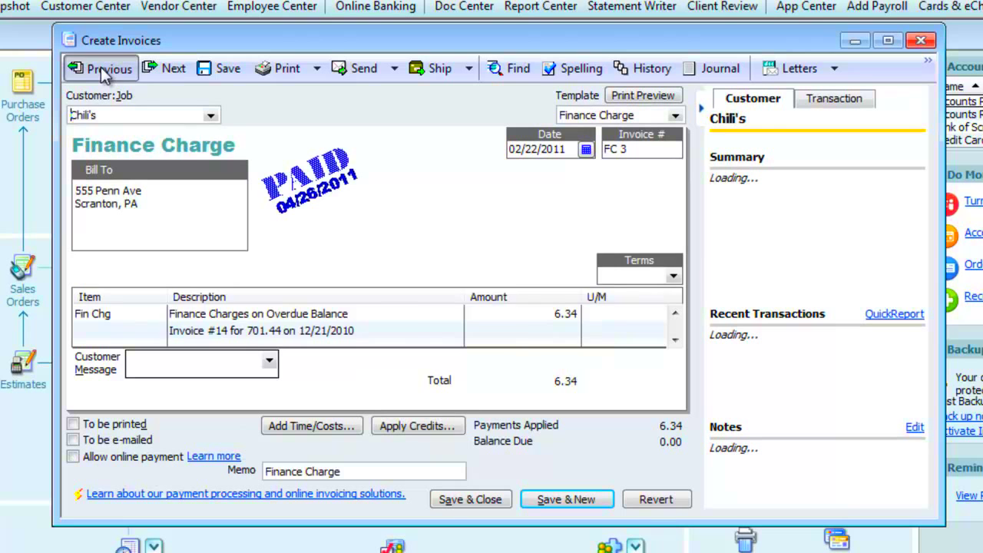
{"action": "left_click", "coordinate": [105, 71]}
{"action": "left_click", "coordinate": [105, 71]}
{"action": "left_click", "coordinate": [105, 71]}
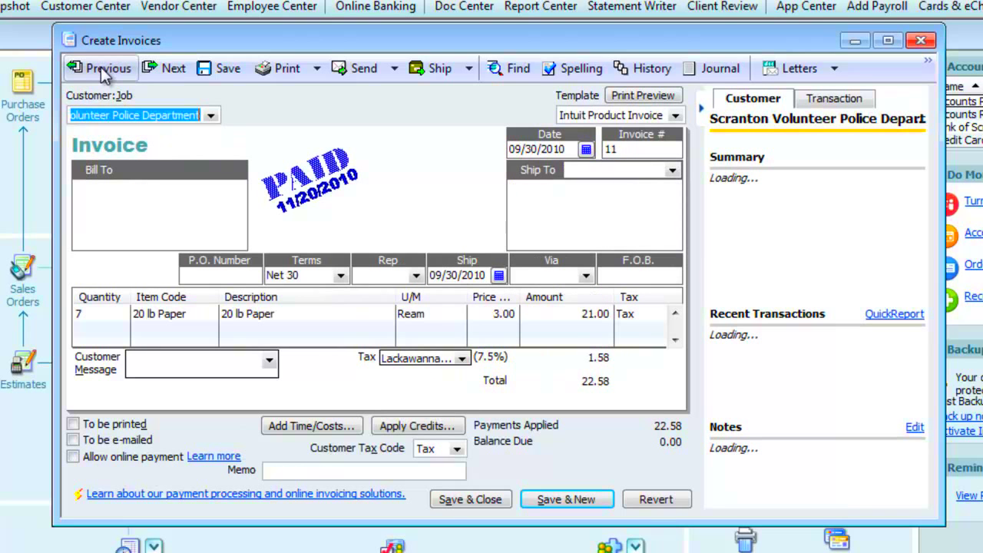
{"action": "left_click", "coordinate": [921, 41]}
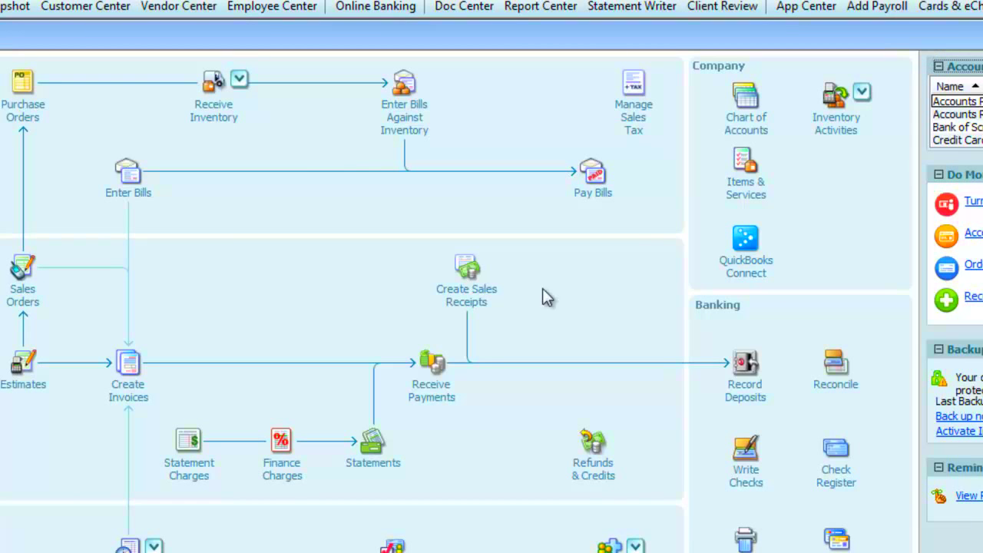
Open the customer payment form, page back through earlier received payments, and close it.
{"action": "left_click", "coordinate": [427, 355]}
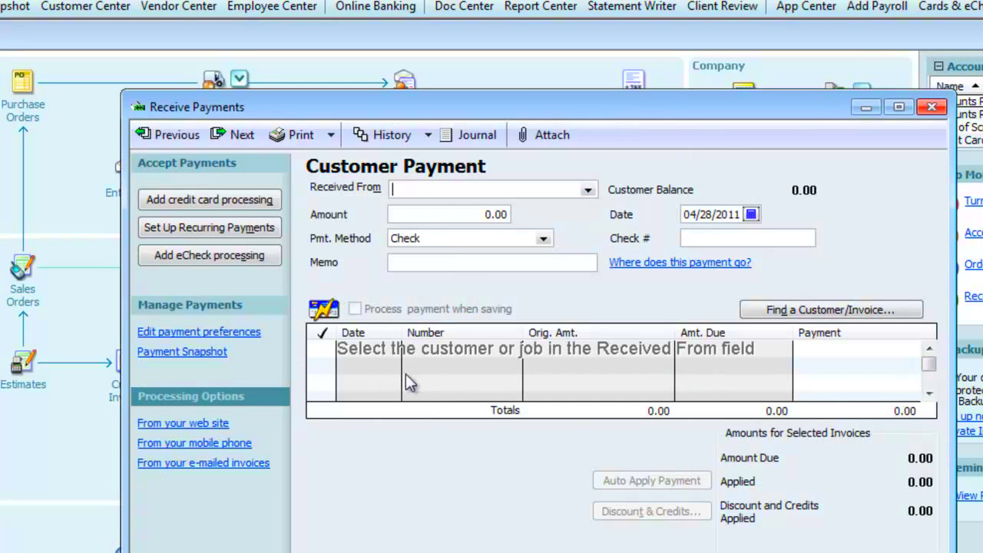
{"action": "left_click", "coordinate": [172, 137]}
{"action": "left_click", "coordinate": [172, 137]}
{"action": "left_click", "coordinate": [171, 136]}
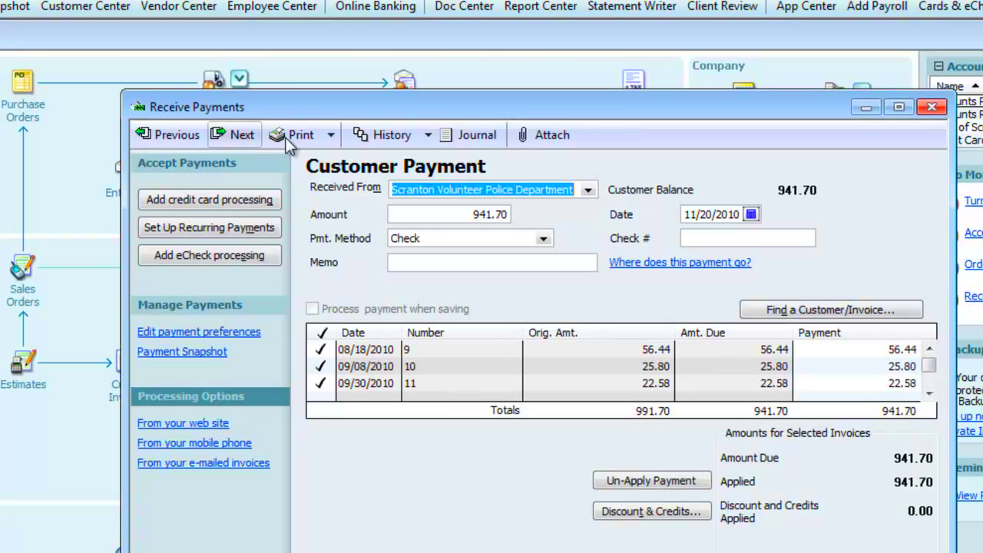
{"action": "left_click", "coordinate": [931, 106]}
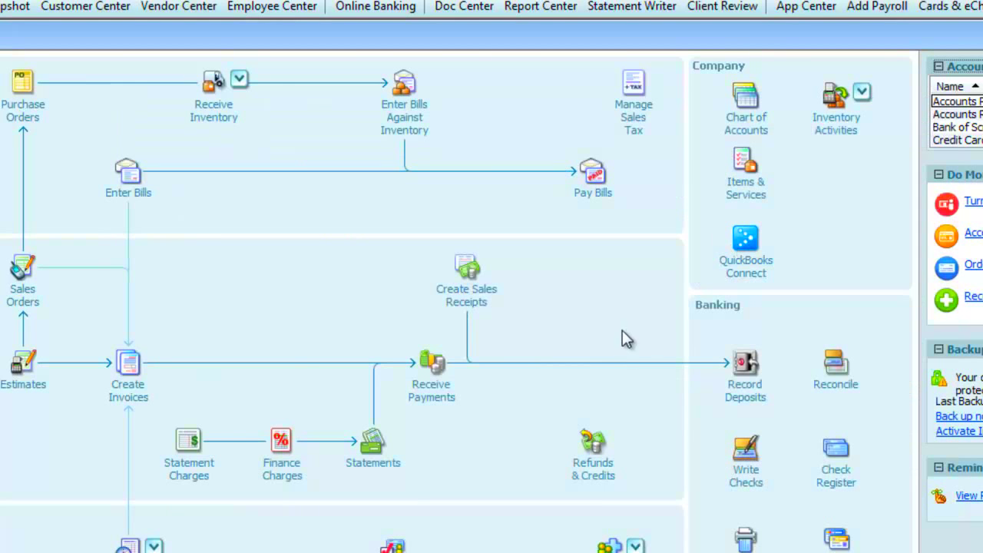
Open the bank deposit form, page back through earlier deposits, and close it.
{"action": "left_click", "coordinate": [737, 388]}
{"action": "left_click", "coordinate": [208, 112]}
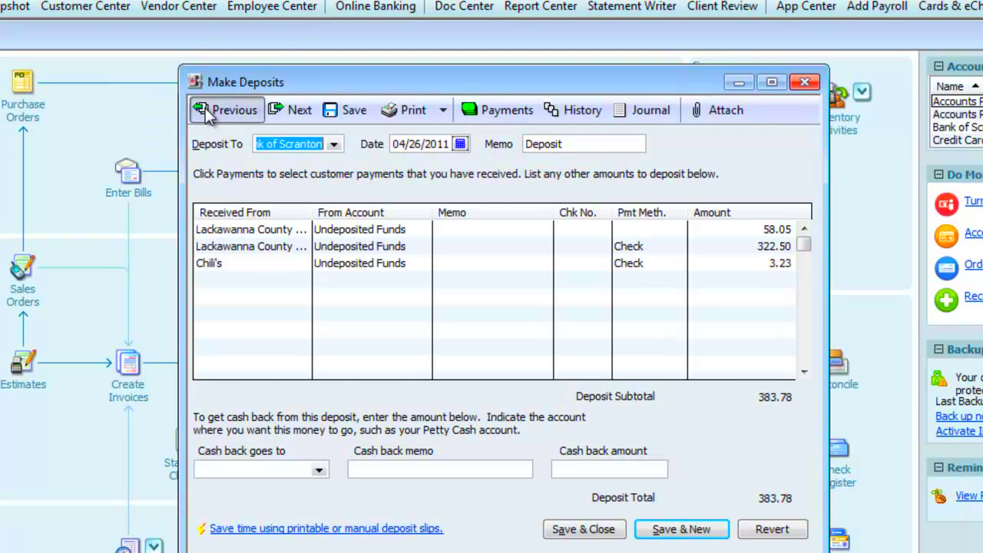
{"action": "left_click", "coordinate": [207, 111]}
{"action": "left_click", "coordinate": [207, 111]}
{"action": "left_click", "coordinate": [805, 83]}
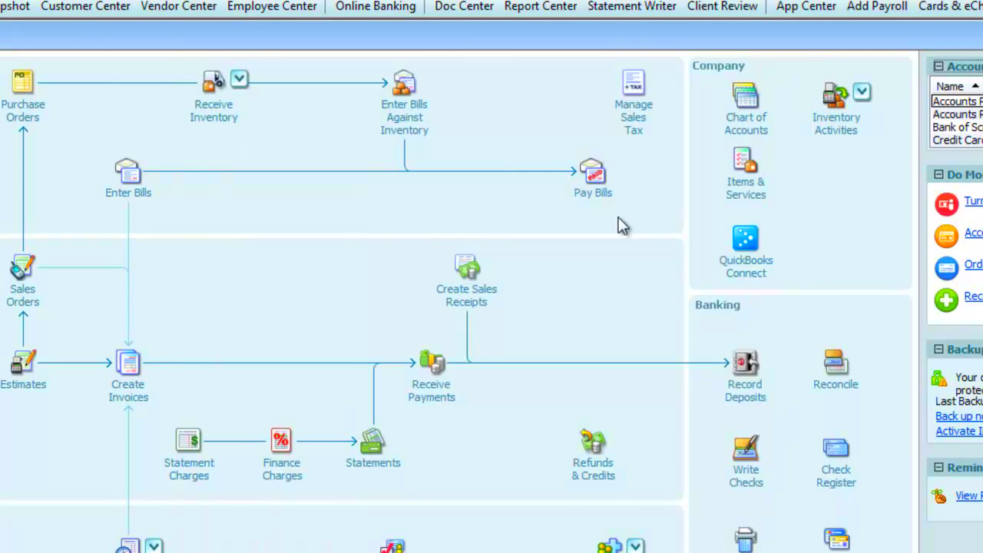
Open the vendor bill form, page back to earlier bills, and close it.
{"action": "left_click", "coordinate": [107, 186]}
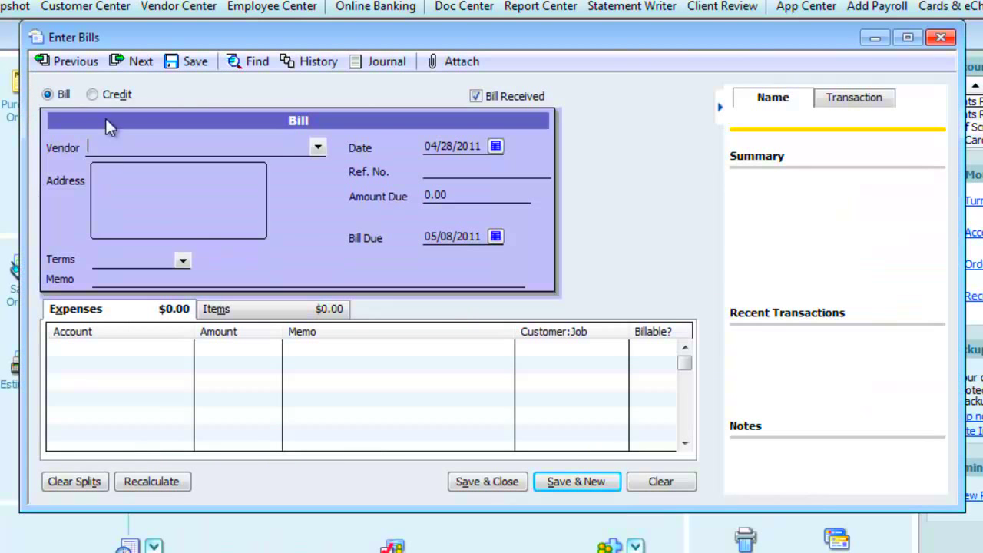
{"action": "left_click", "coordinate": [65, 62]}
{"action": "left_click", "coordinate": [63, 62]}
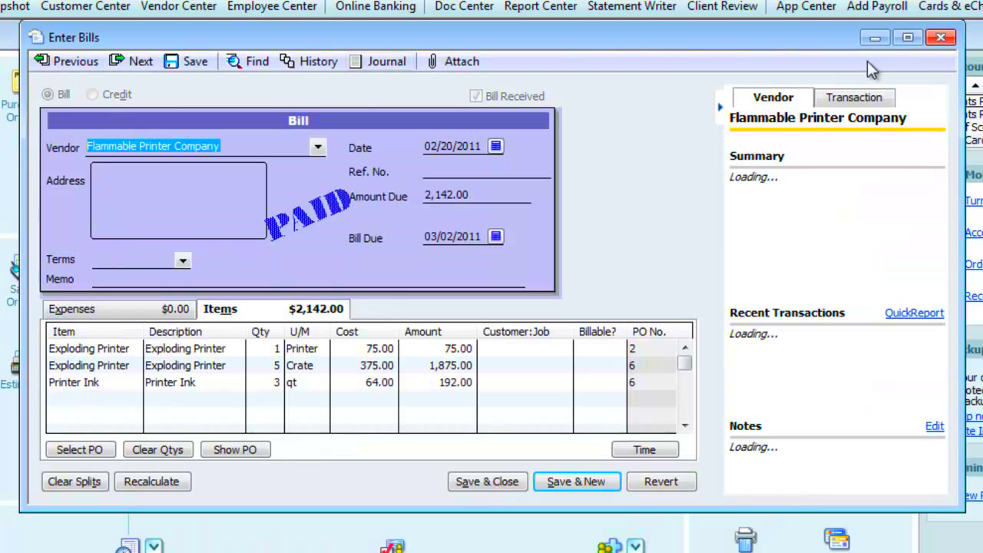
{"action": "left_click", "coordinate": [940, 38]}
Open the check form for Bank of Scranton, page back through earlier checks and bill payments, and close it.
{"action": "left_click", "coordinate": [747, 453]}
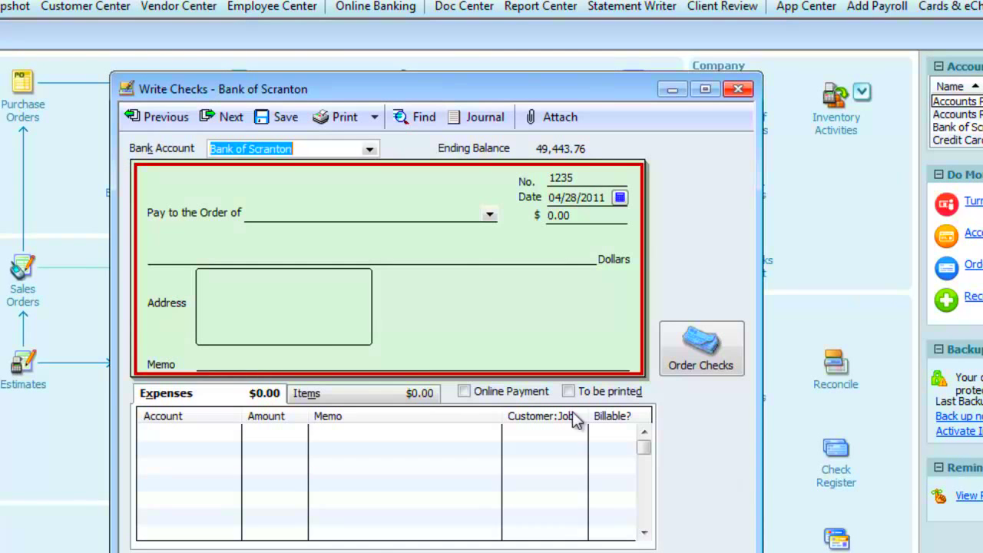
{"action": "left_click", "coordinate": [153, 117]}
{"action": "left_click", "coordinate": [153, 116]}
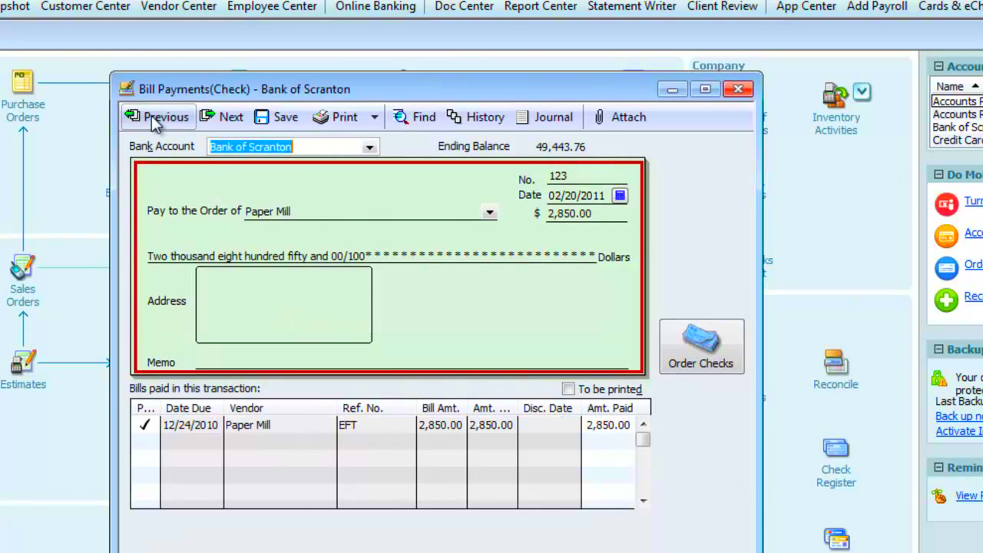
{"action": "left_click", "coordinate": [153, 117]}
{"action": "left_click", "coordinate": [152, 117]}
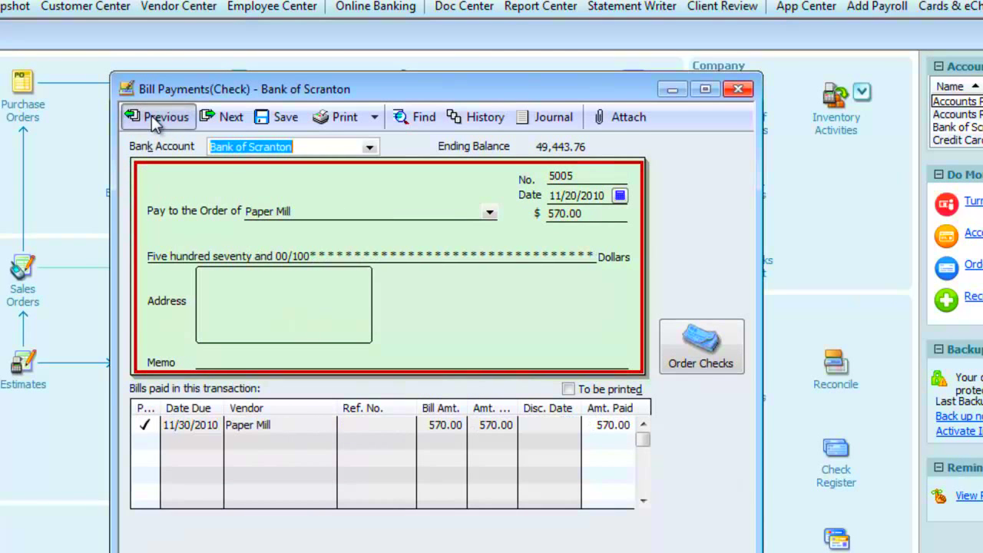
{"action": "left_click", "coordinate": [738, 89]}
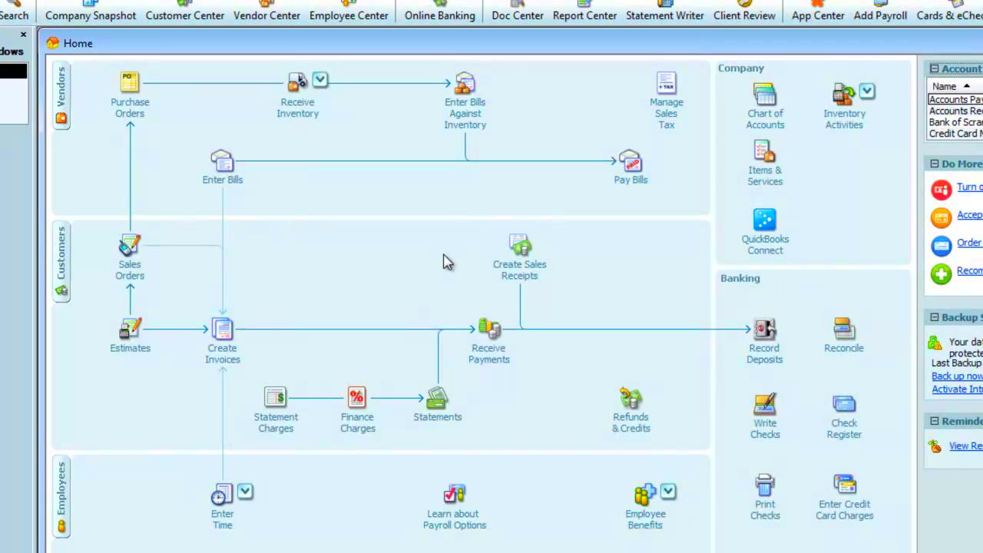
Open the Customer Center and view the records of Poor Richard's, Scranton Volunteer Police Department and Chili's.
{"action": "left_click", "coordinate": [66, 278]}
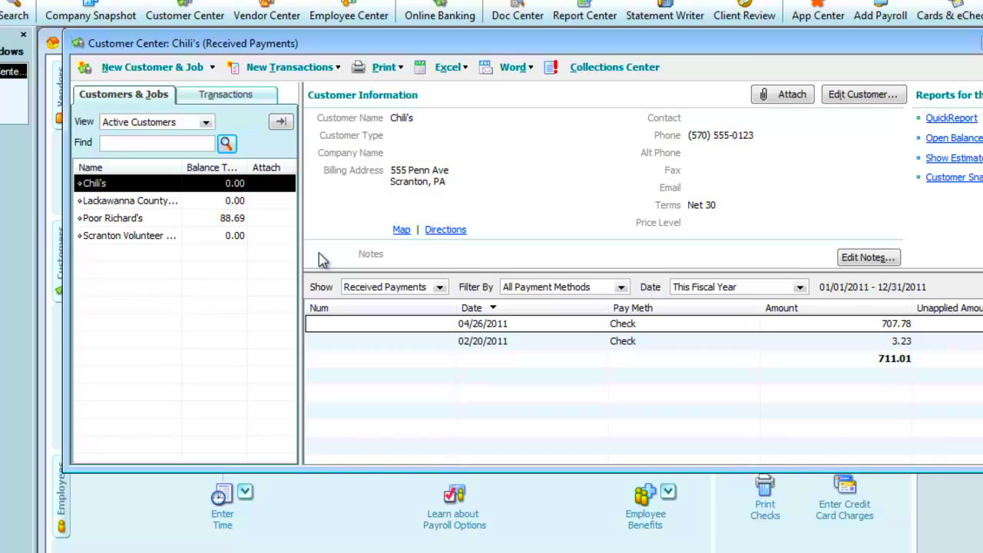
{"action": "left_click", "coordinate": [92, 219]}
{"action": "left_click", "coordinate": [102, 238]}
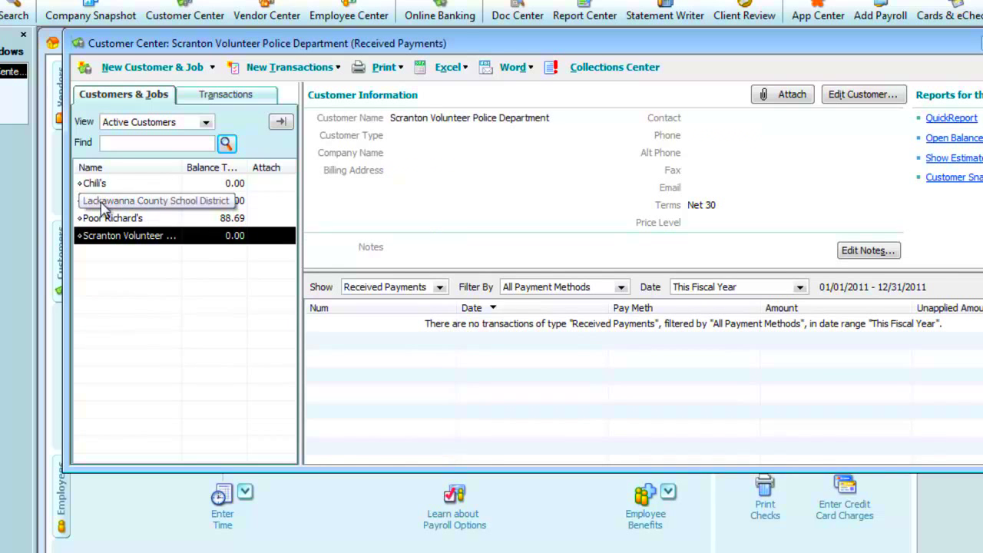
{"action": "left_click", "coordinate": [98, 187]}
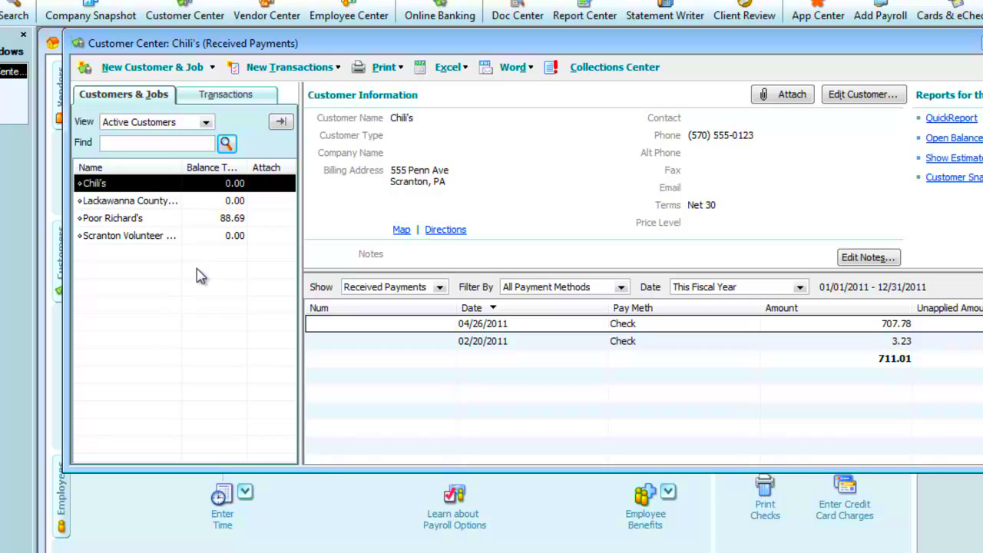
Show all transaction types for Chili's and check the available date ranges, keeping the range at All.
{"action": "left_click", "coordinate": [440, 287]}
{"action": "left_click", "coordinate": [442, 301]}
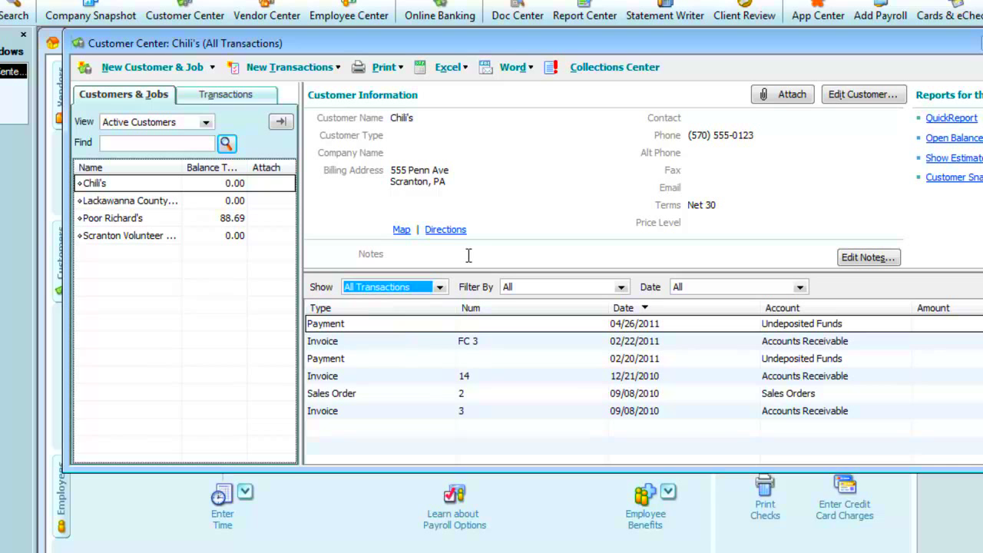
{"action": "left_click", "coordinate": [799, 287]}
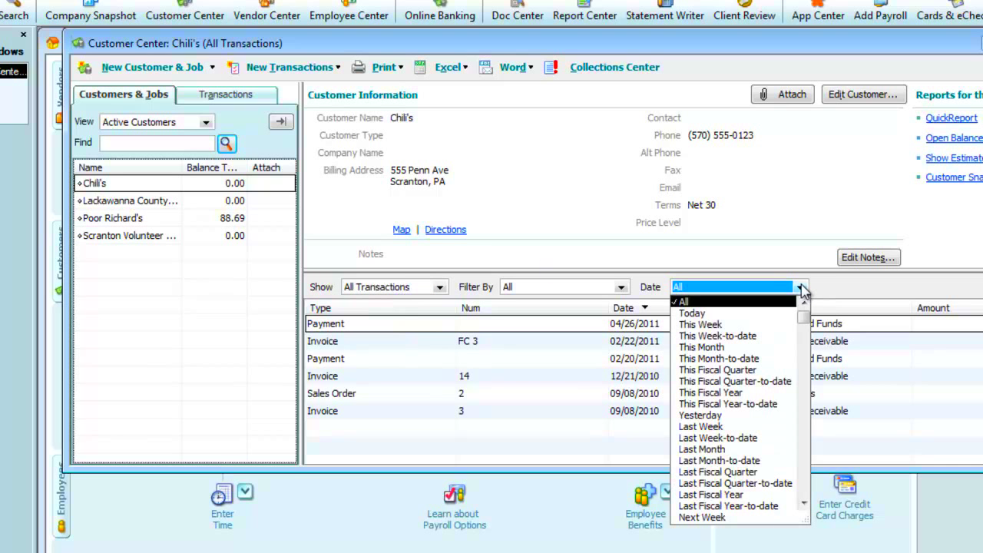
{"action": "left_click", "coordinate": [801, 288]}
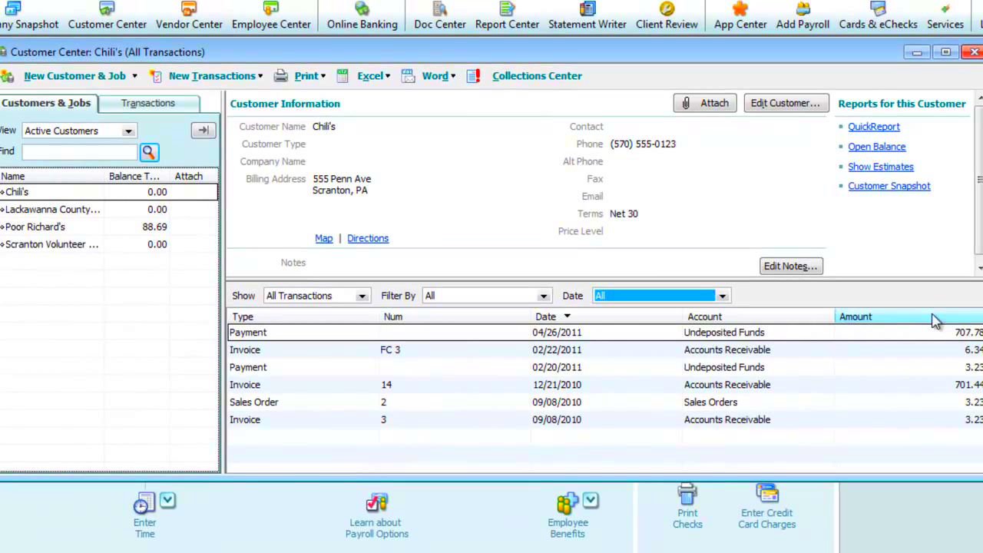
Sort Chili's transactions by amount, largest first, and view the payment dated 04/26/2011 before closing it.
{"action": "left_click", "coordinate": [935, 321]}
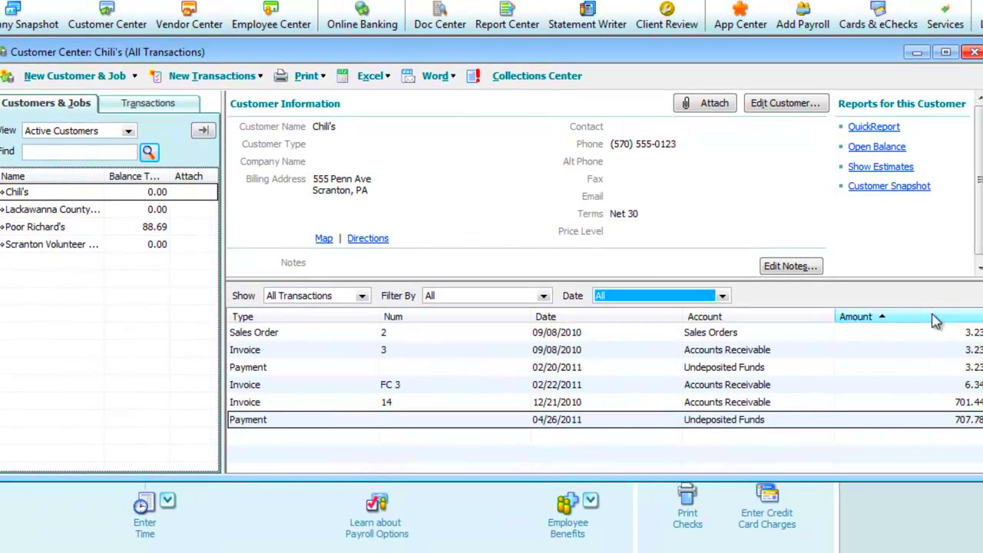
{"action": "left_click", "coordinate": [935, 321]}
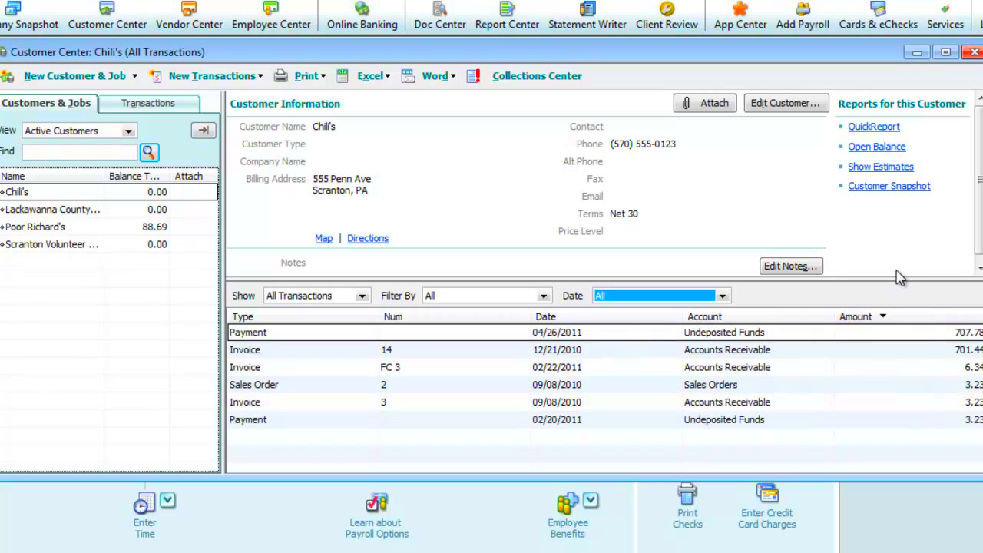
{"action": "double_click", "coordinate": [701, 333]}
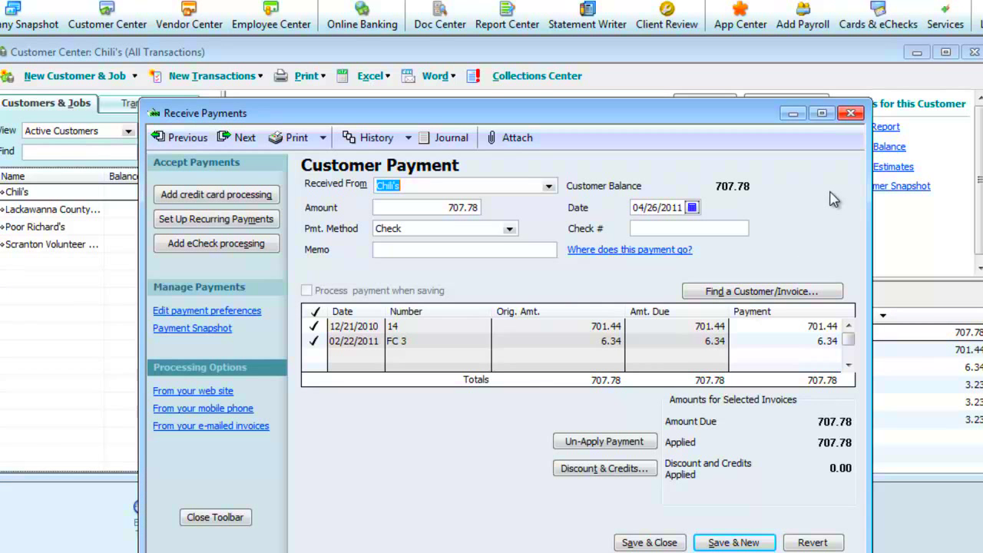
{"action": "left_click", "coordinate": [849, 115]}
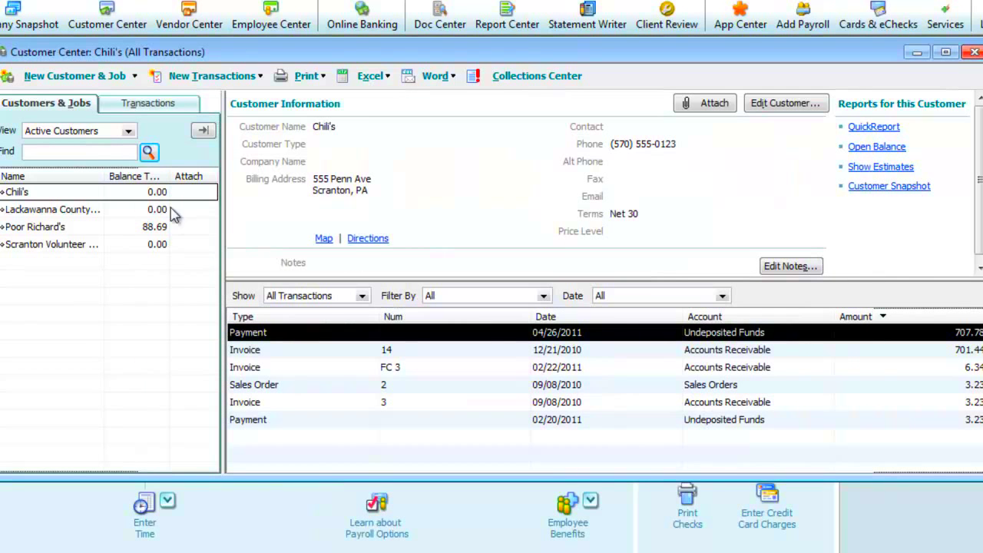
Review the sales receipts and invoices of all customers, opening the Lackawanna County School District receipt, and close the Customer Center.
{"action": "left_click", "coordinate": [154, 109]}
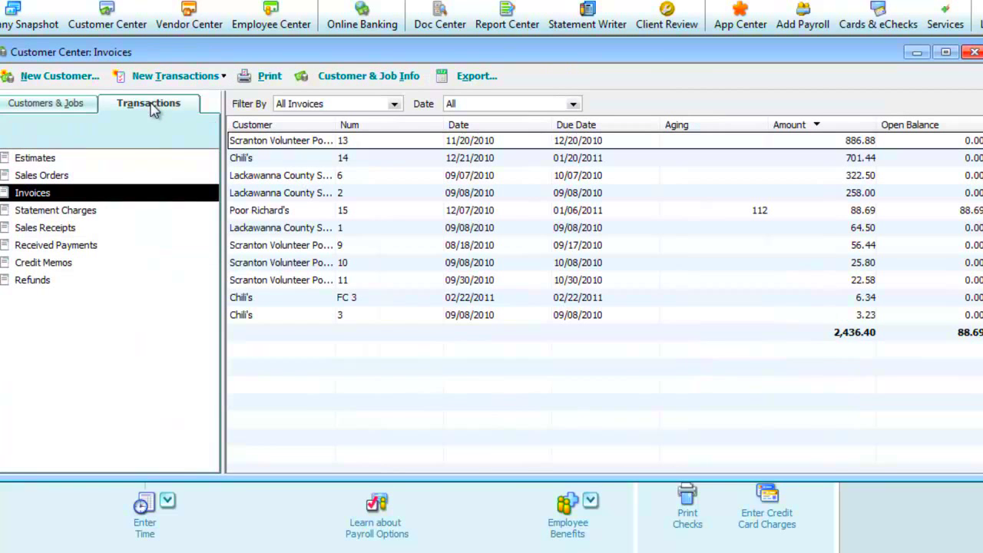
{"action": "left_click", "coordinate": [38, 229]}
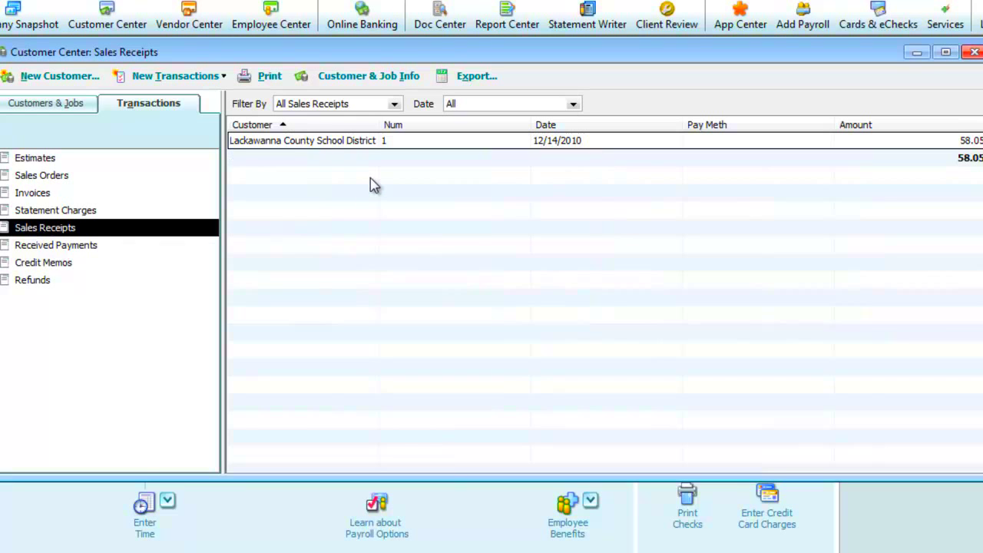
{"action": "double_click", "coordinate": [353, 142]}
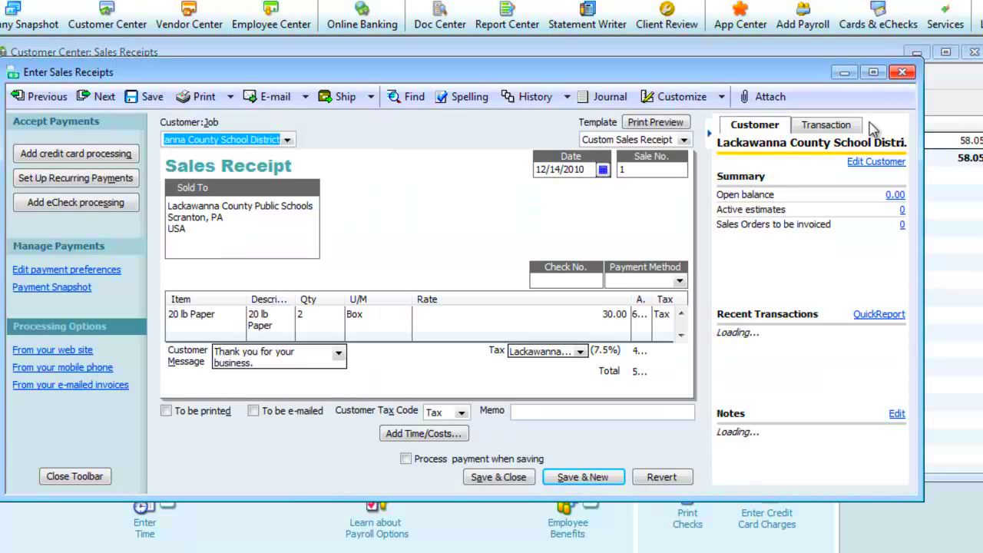
{"action": "left_click", "coordinate": [901, 72]}
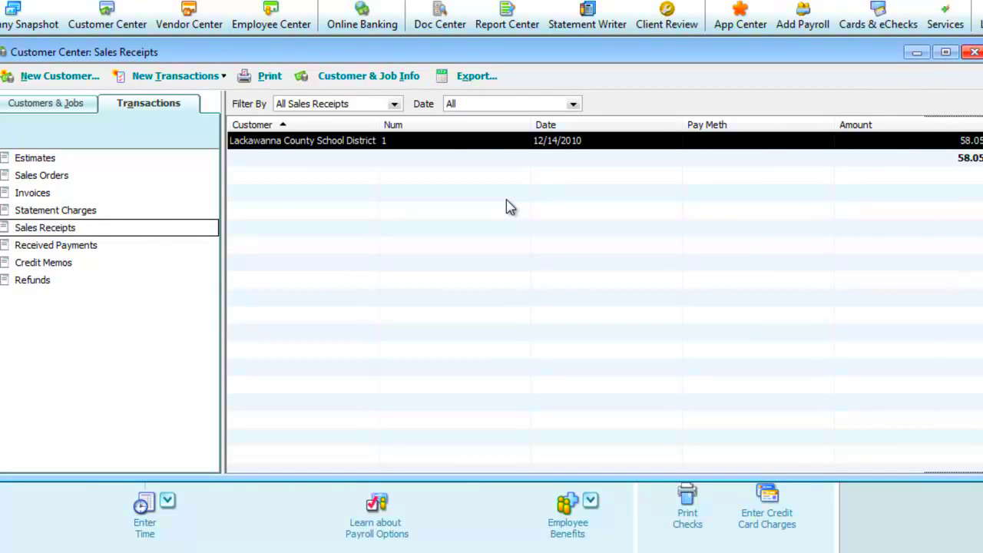
{"action": "left_click", "coordinate": [39, 192]}
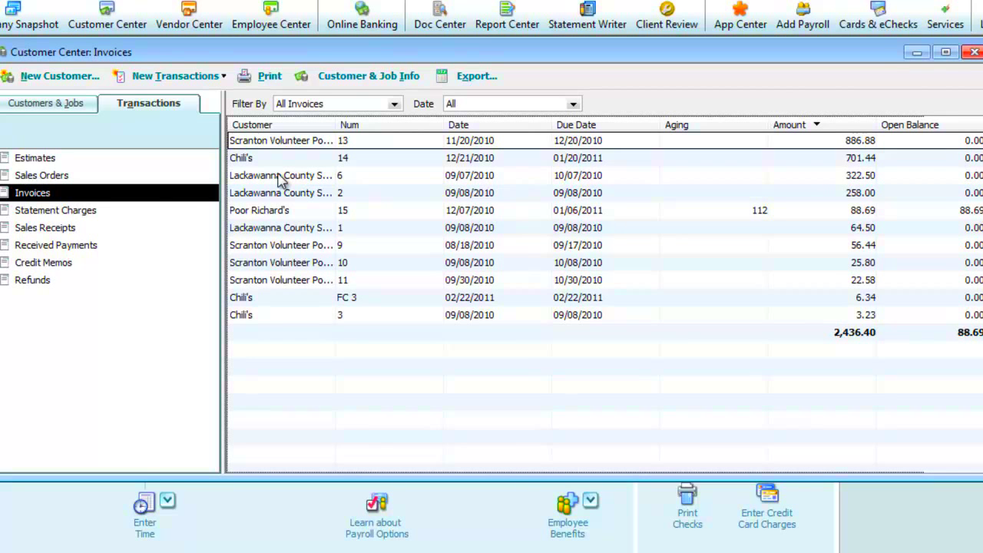
{"action": "left_click", "coordinate": [973, 52]}
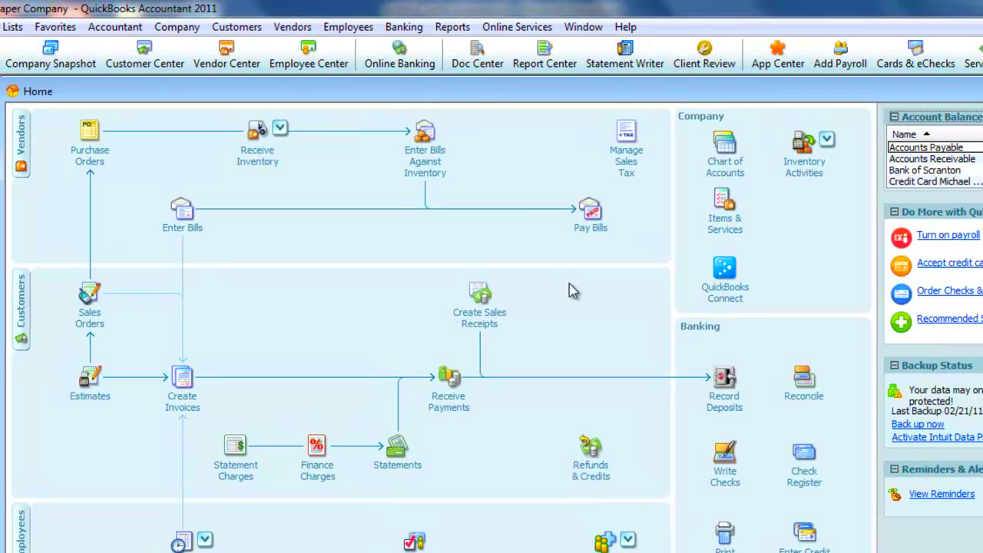
Open the Profit & Loss Standard report and set its date range to All.
{"action": "left_click", "coordinate": [437, 30]}
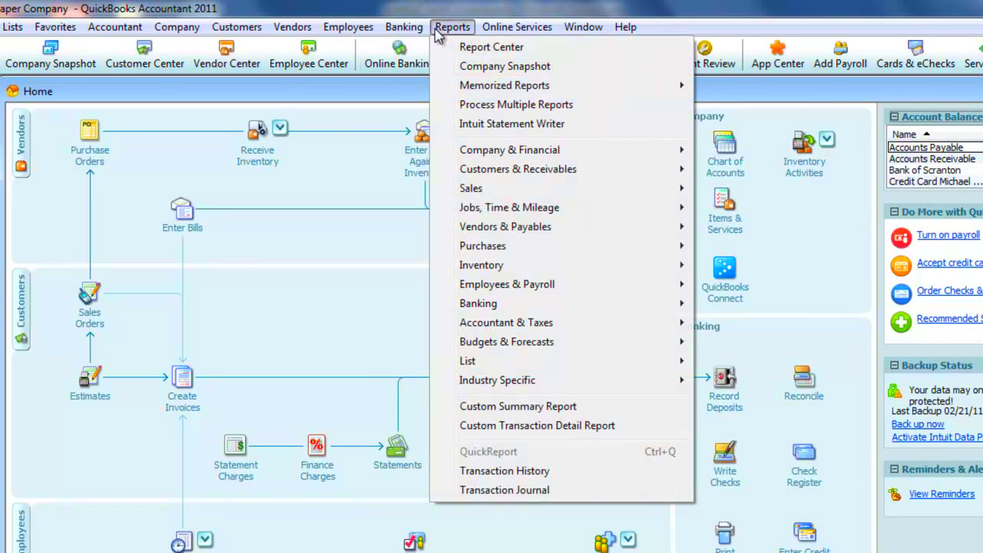
{"action": "mouse_move", "coordinate": [614, 153]}
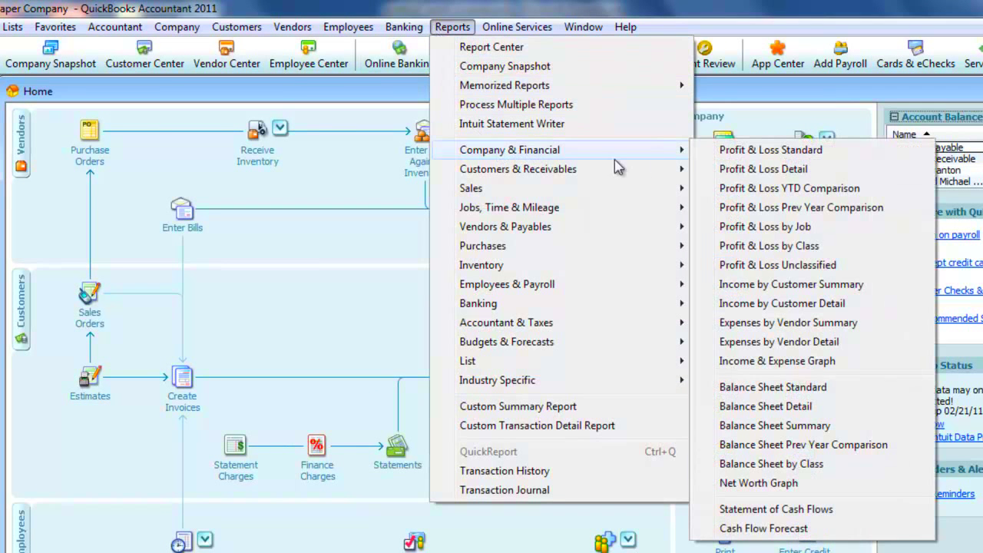
{"action": "left_click", "coordinate": [739, 149]}
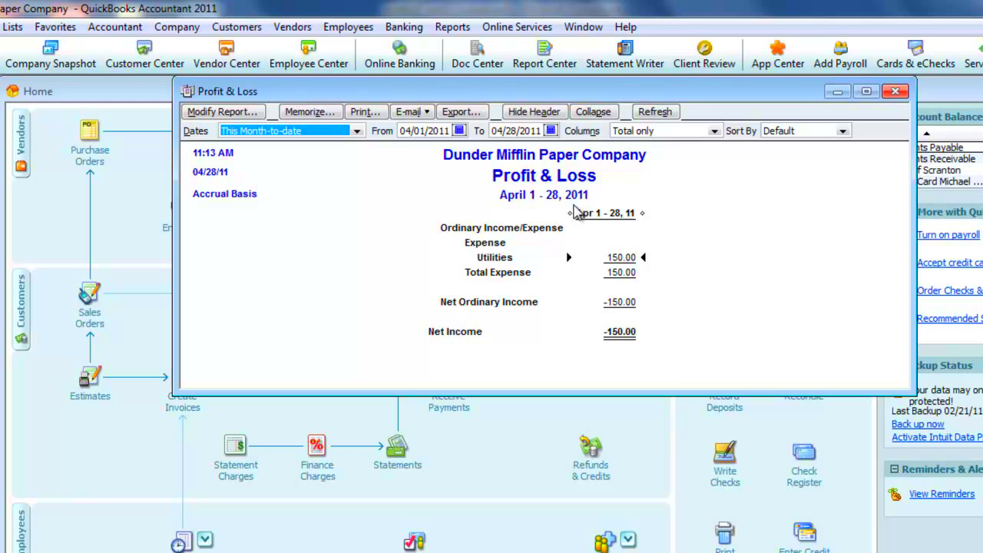
{"action": "left_click", "coordinate": [357, 132]}
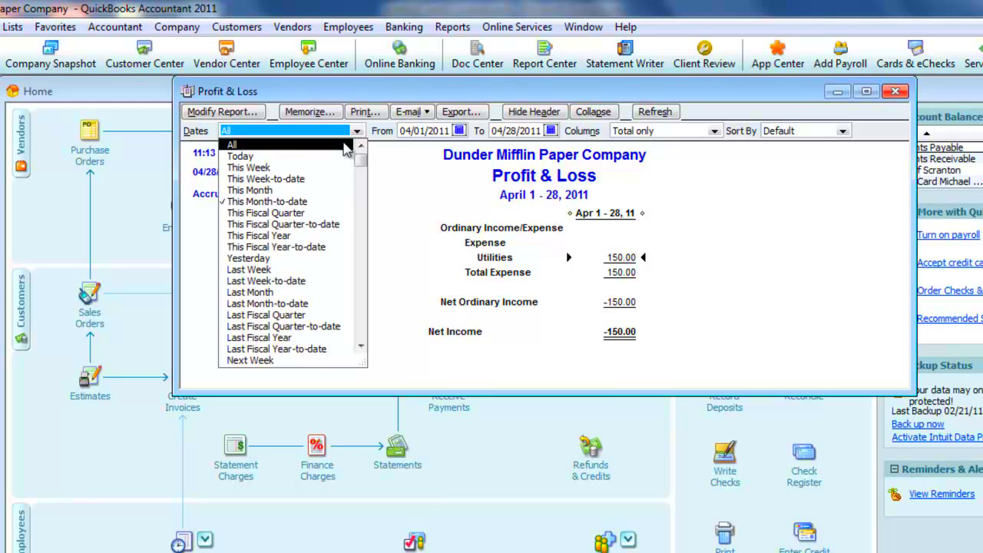
{"action": "left_click", "coordinate": [345, 145]}
Drill down from the Utilities expense total to its transaction detail and open the Scranton Utilities bill dated 08/31/2010.
{"action": "scroll", "coordinate": [346, 246], "scroll_direction": "down", "scroll_amount": 2}
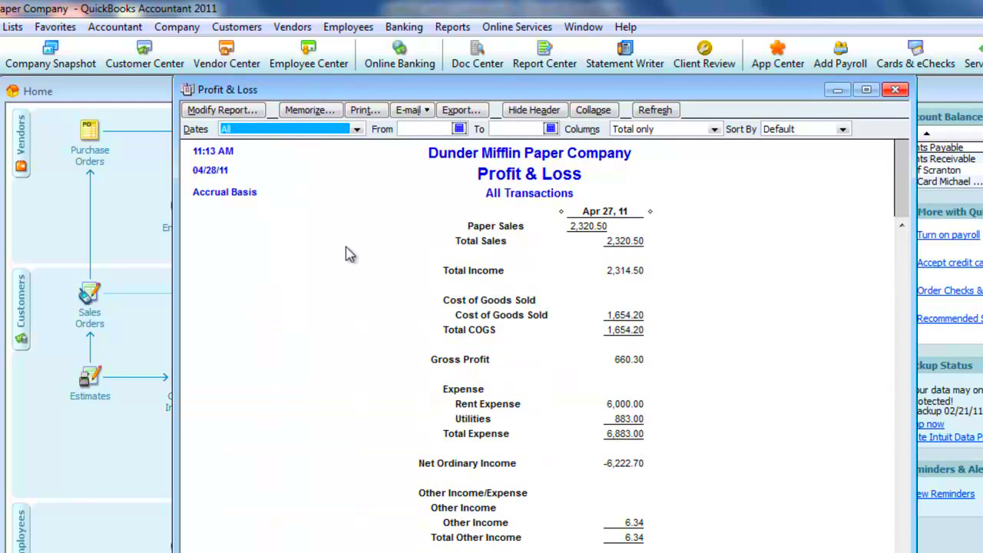
{"action": "double_click", "coordinate": [628, 422]}
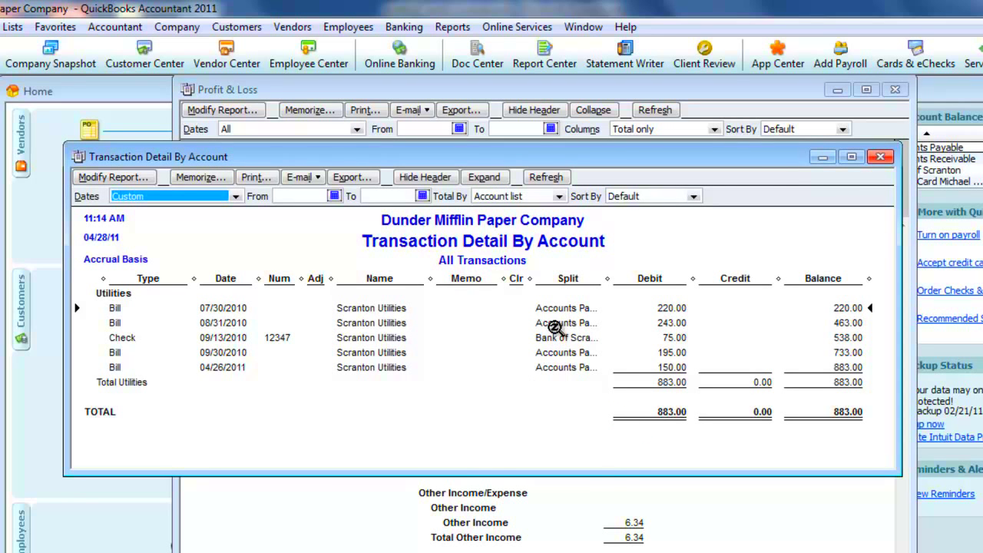
{"action": "double_click", "coordinate": [554, 323]}
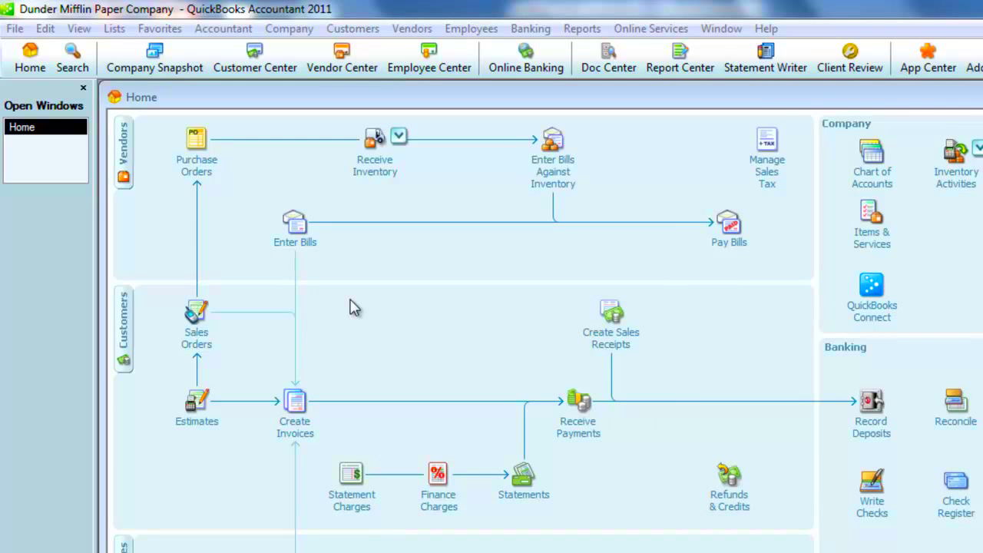
Open the Find window, check the available transaction types and run a simple search for all invoices.
{"action": "left_click", "coordinate": [46, 29]}
{"action": "left_click", "coordinate": [103, 224]}
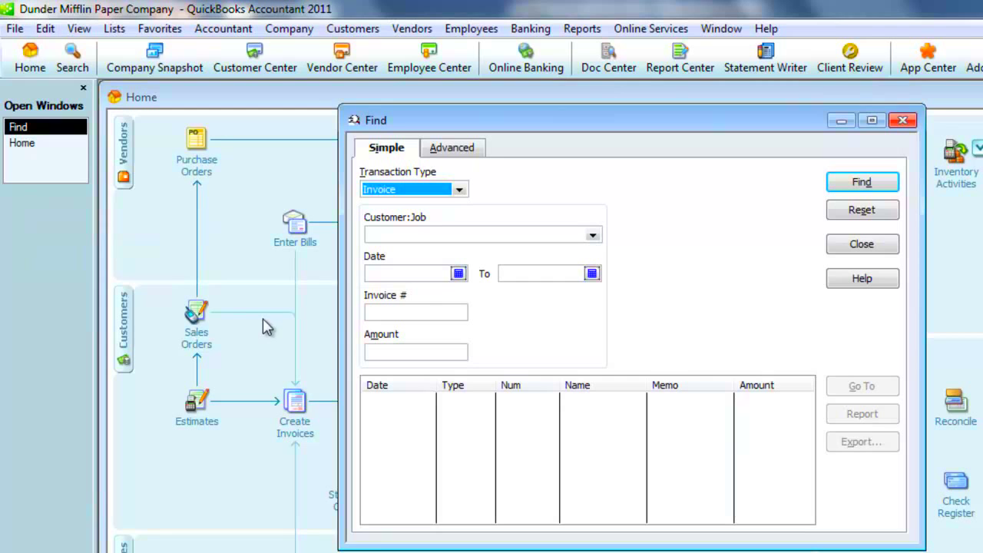
{"action": "left_click", "coordinate": [902, 121]}
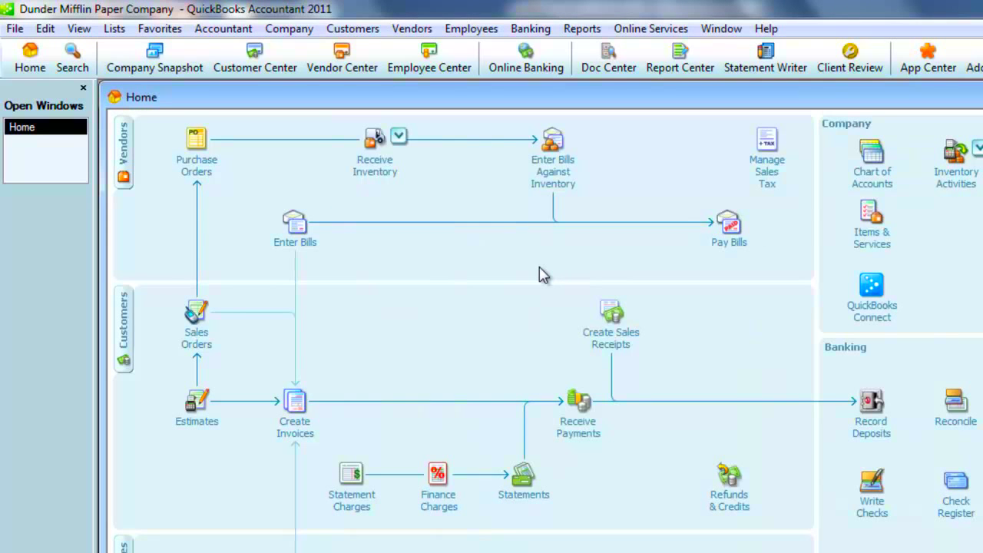
{"action": "key", "text": "ctrl+f"}
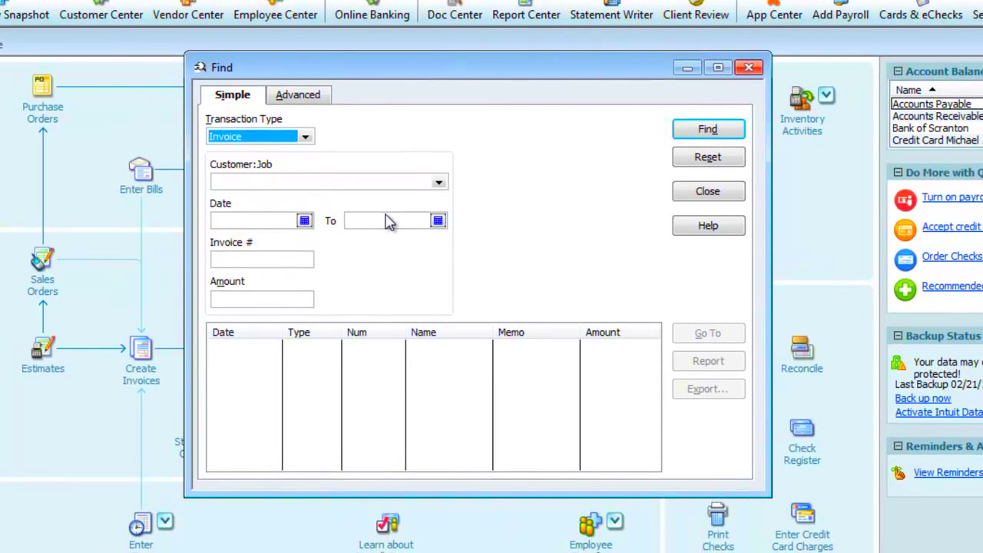
{"action": "left_click", "coordinate": [305, 137]}
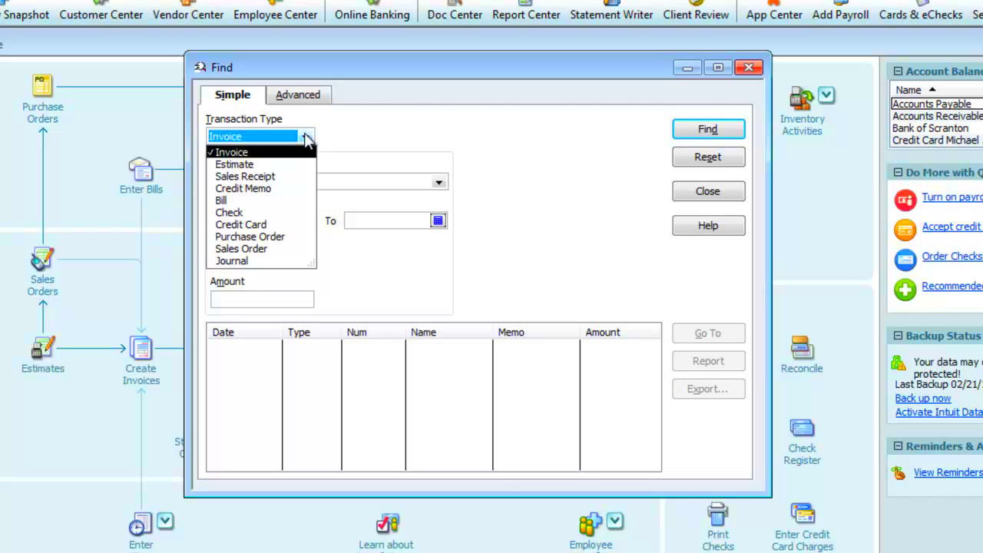
{"action": "left_click", "coordinate": [305, 137]}
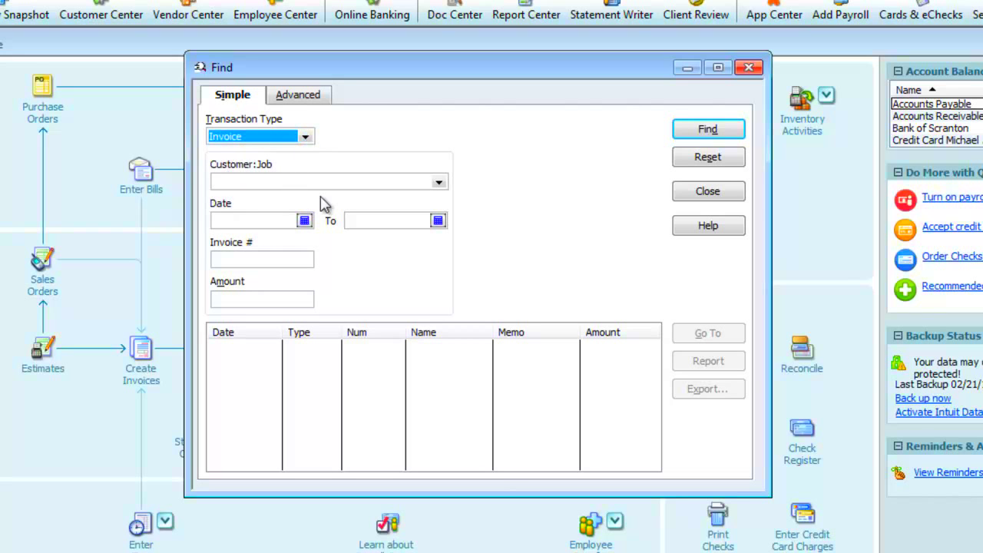
{"action": "left_click", "coordinate": [707, 128]}
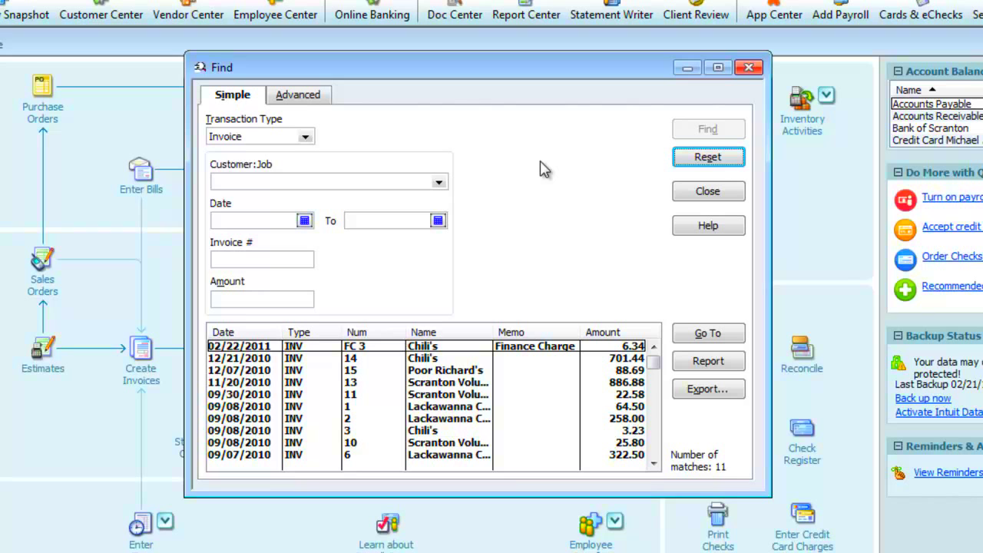
Limit the invoice search to 09/01/2010 through 09/30/2010 and view Lackawanna County School District invoice 2 before closing it.
{"action": "left_click", "coordinate": [275, 221]}
{"action": "type", "text": "9.1.10"}
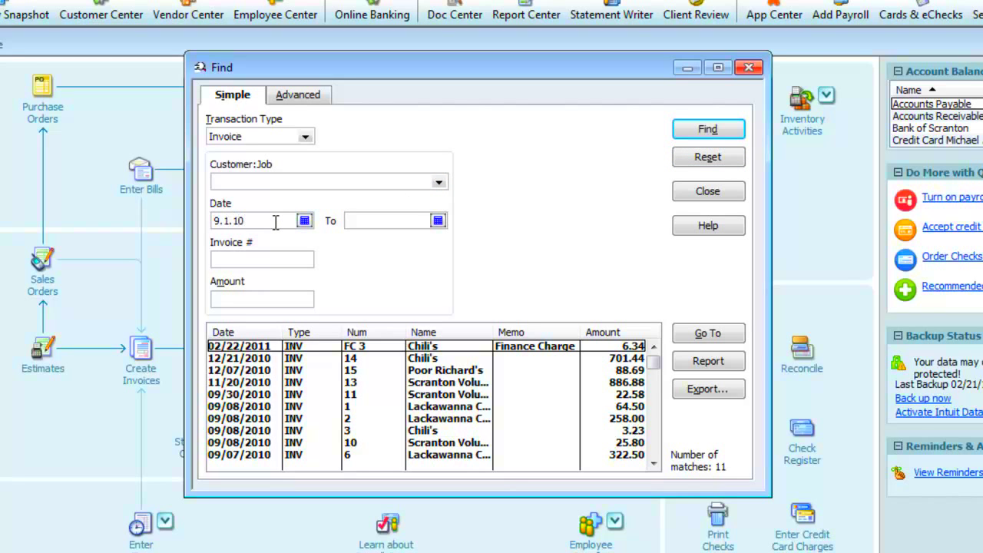
{"action": "key", "text": "Tab"}
{"action": "type", "text": "9.30.10"}
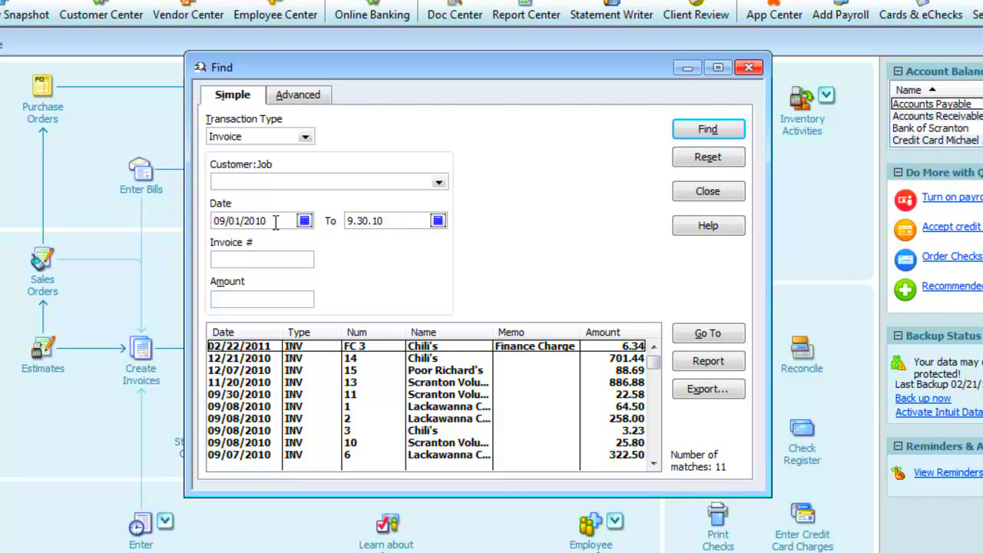
{"action": "left_click", "coordinate": [707, 129]}
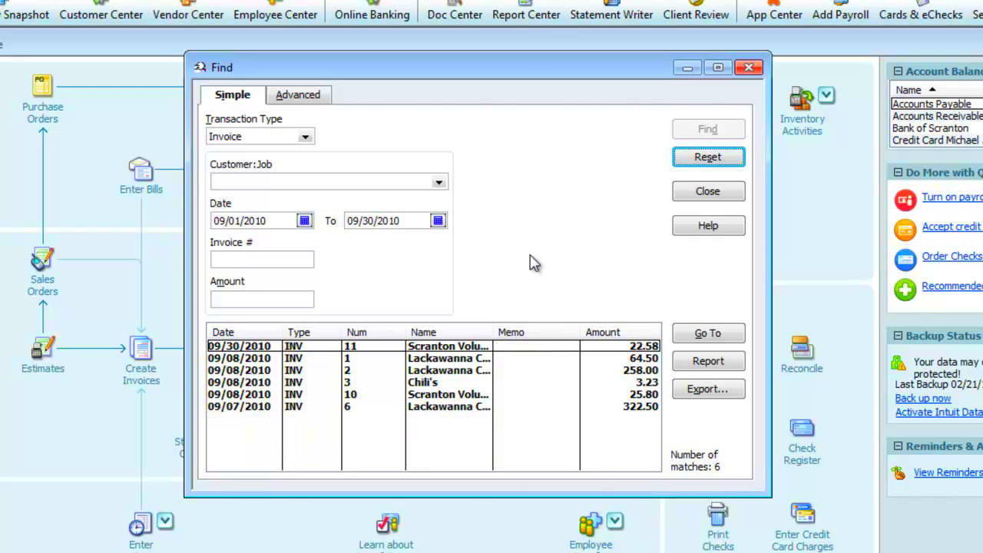
{"action": "double_click", "coordinate": [449, 372]}
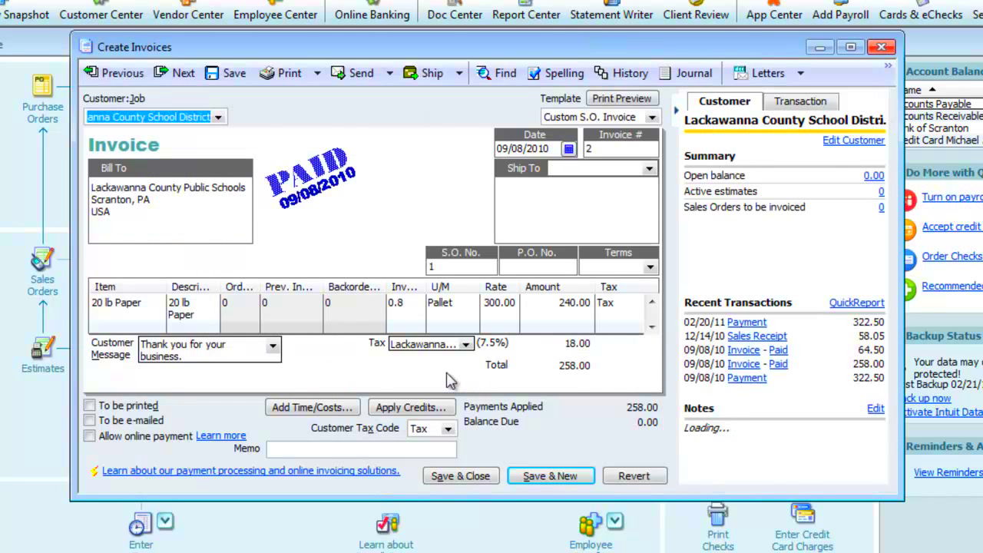
{"action": "left_click", "coordinate": [880, 47]}
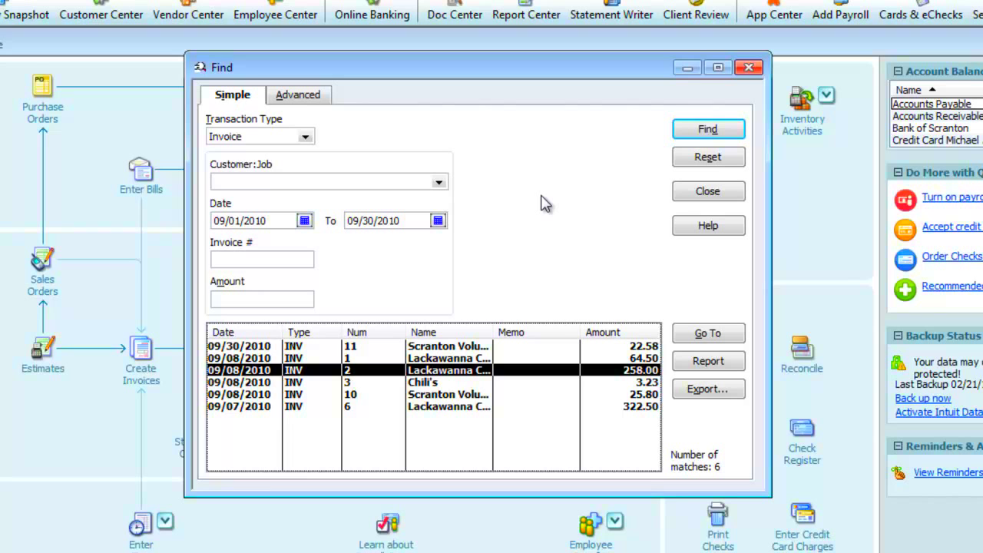
Run an advanced search for transactions with the Item filter set to 20 lb Paper.
{"action": "left_click", "coordinate": [306, 94]}
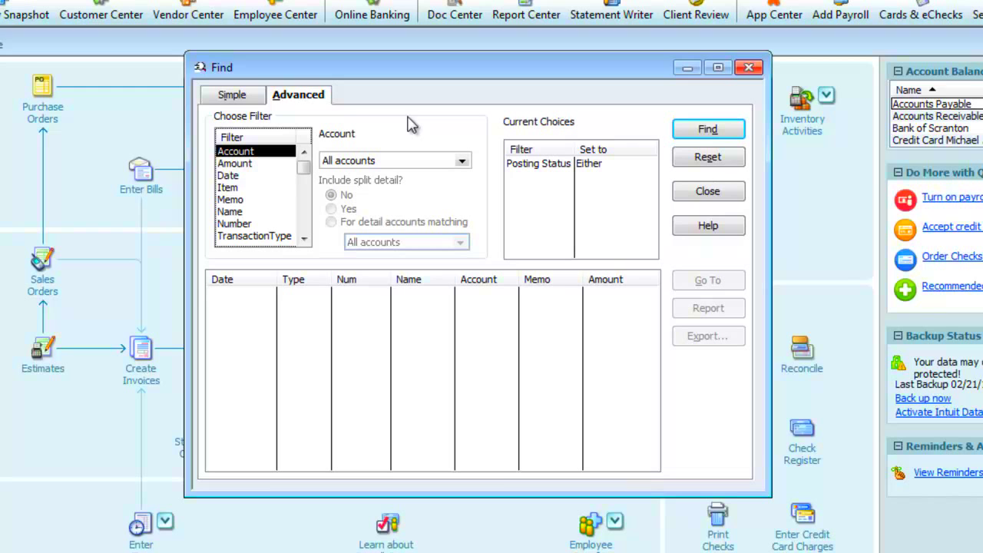
{"action": "left_click", "coordinate": [229, 189]}
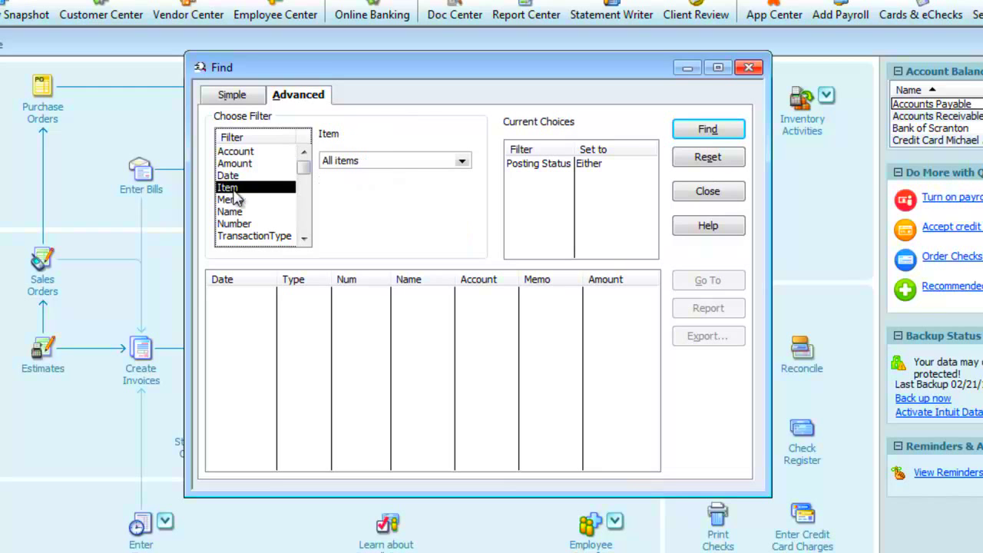
{"action": "left_click", "coordinate": [462, 162]}
{"action": "left_click", "coordinate": [388, 370]}
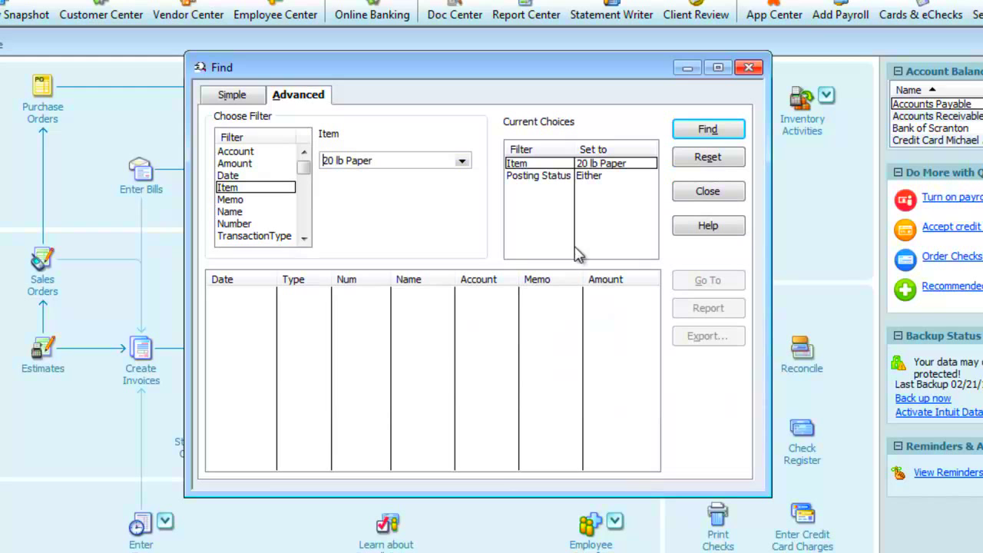
{"action": "left_click", "coordinate": [682, 131]}
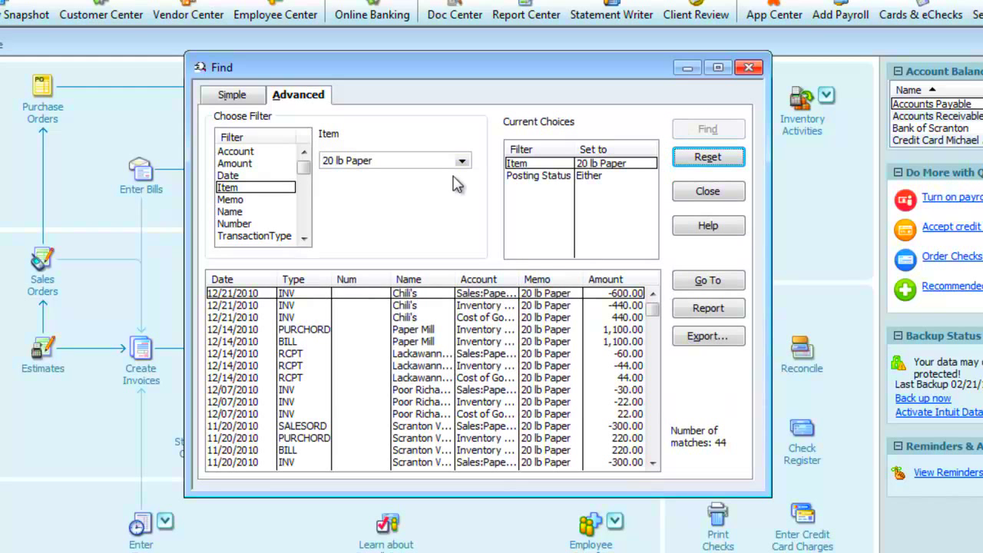
View the Lackawanna sales receipt dated 12/14/2010 from the results, and close the receipt and the Find window.
{"action": "double_click", "coordinate": [436, 365]}
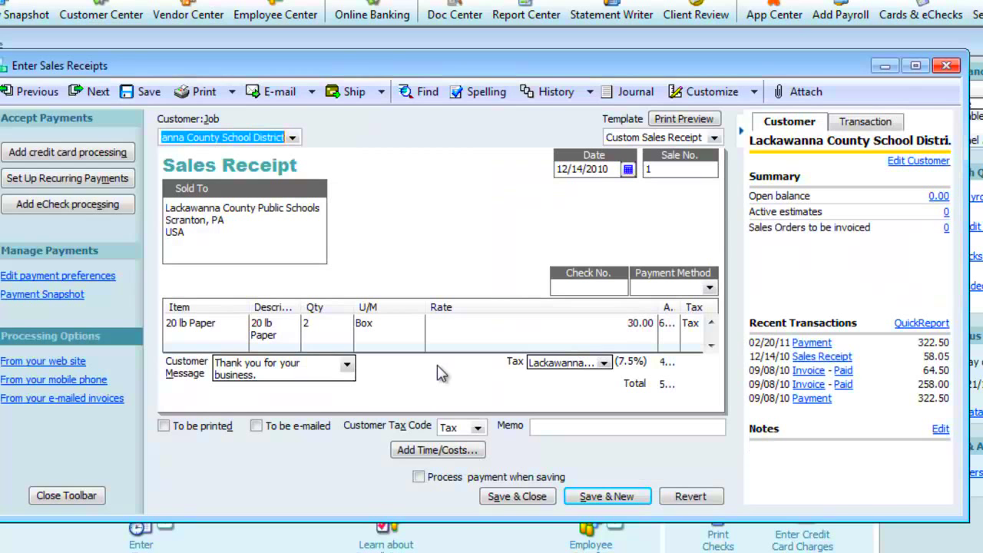
{"action": "left_click", "coordinate": [945, 65]}
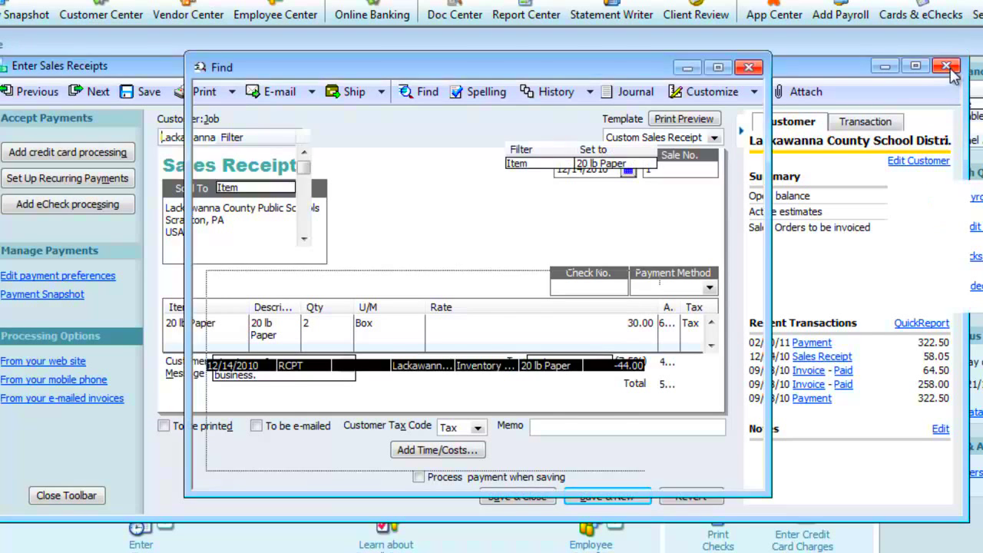
{"action": "left_click", "coordinate": [707, 192]}
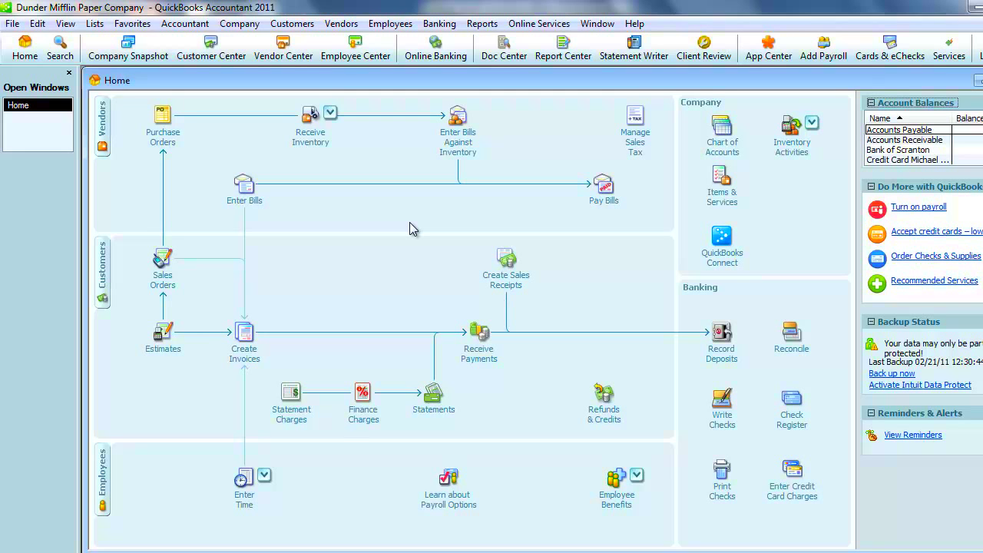
Open the company-wide Search window, close and reopen it, and move it to the middle of the workspace.
{"action": "left_click", "coordinate": [37, 25]}
{"action": "left_click", "coordinate": [62, 199]}
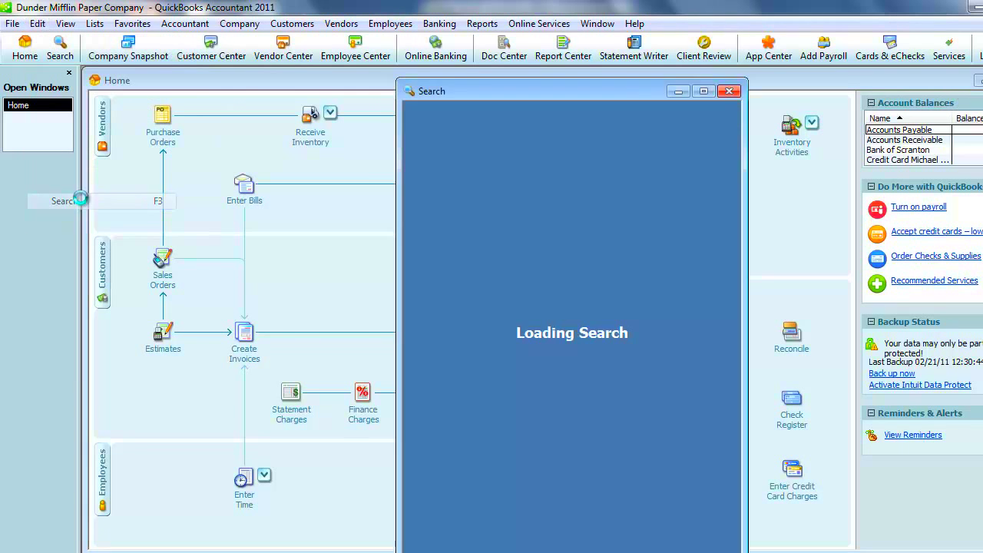
{"action": "left_click_drag", "start_coordinate": [791, 80], "coordinate": [378, 69]}
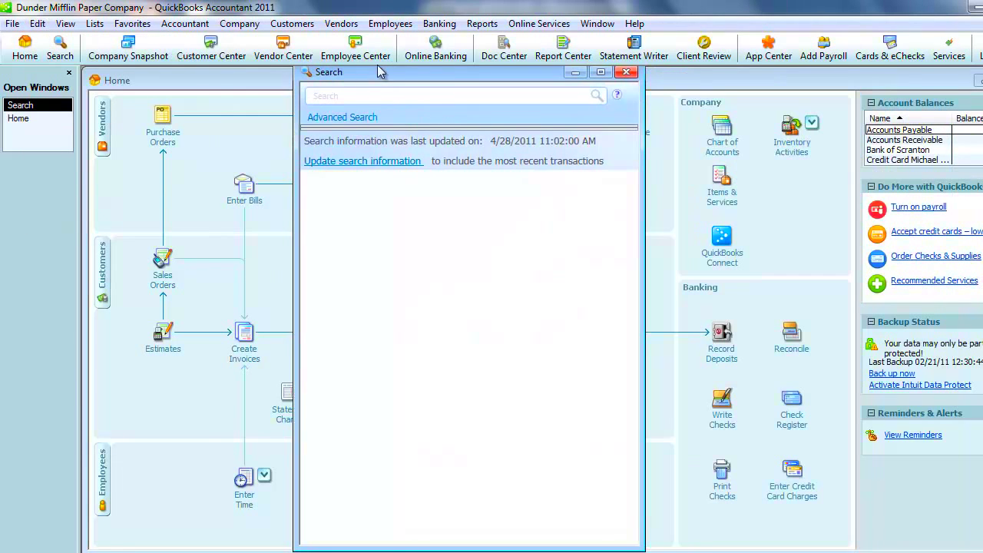
{"action": "left_click", "coordinate": [626, 72]}
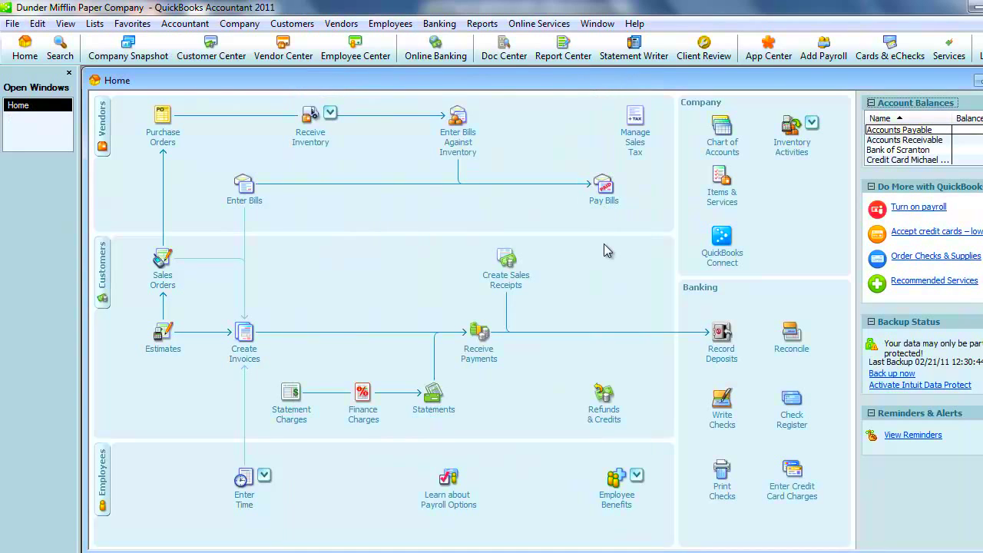
{"action": "key", "text": "F3"}
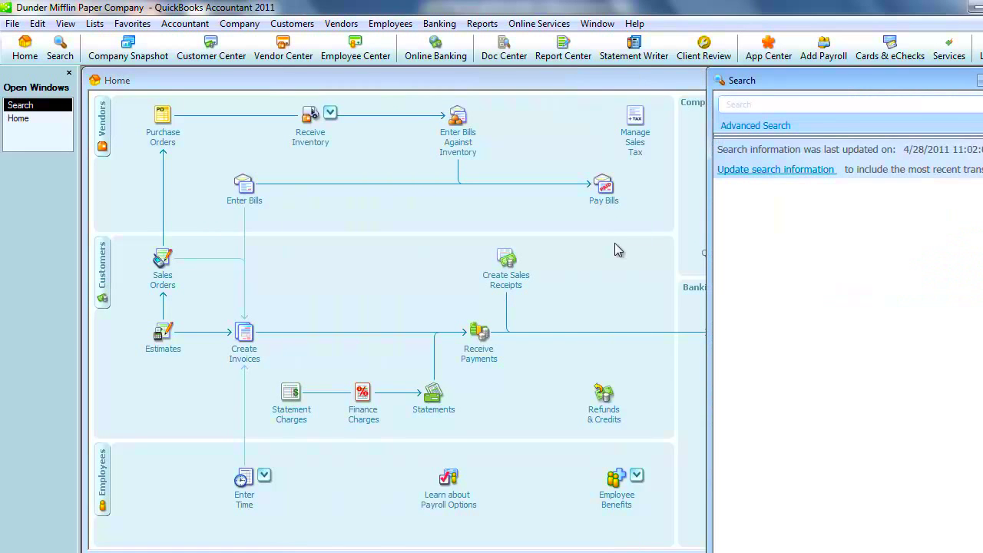
{"action": "left_click_drag", "start_coordinate": [841, 84], "coordinate": [499, 90]}
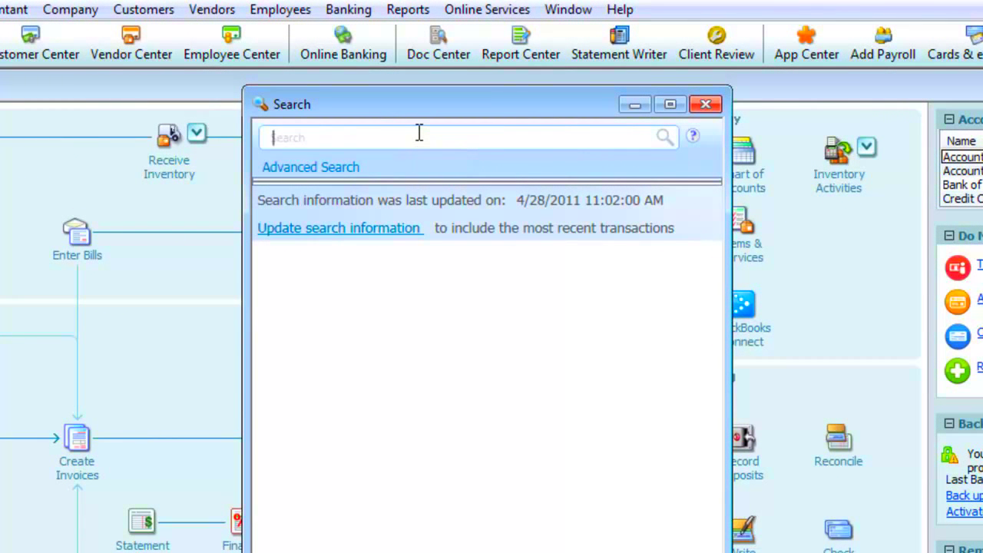
Search the company file for "chilis" and repeat the search with the shorter term "chil".
{"action": "type", "text": "chilis"}
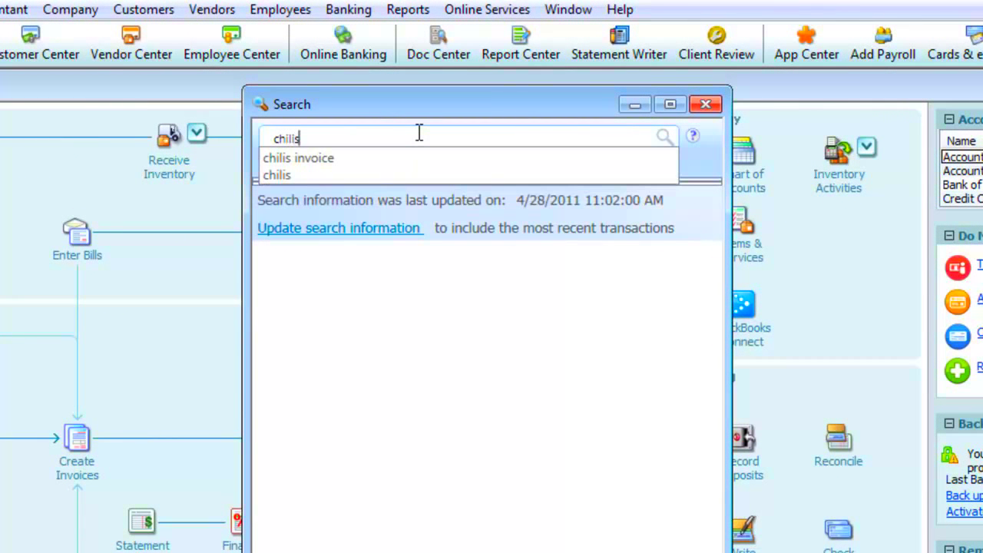
{"action": "left_click", "coordinate": [665, 138]}
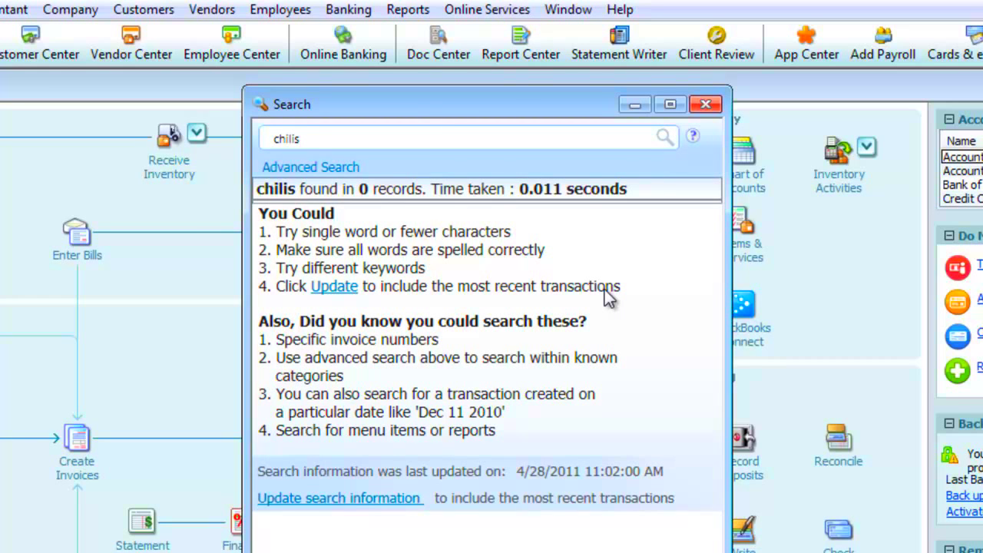
{"action": "double_click", "coordinate": [434, 135]}
{"action": "type", "text": "chil"}
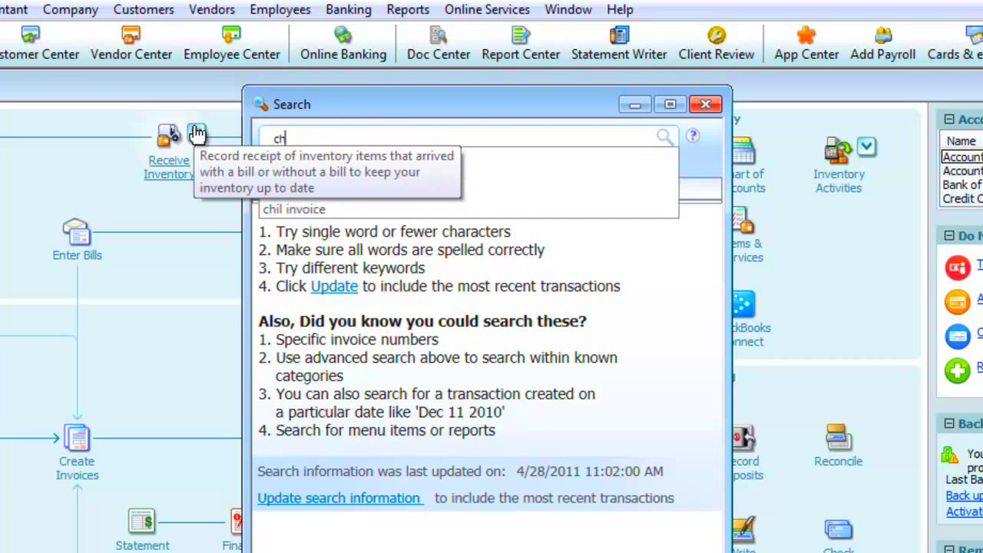
{"action": "left_click", "coordinate": [664, 139]}
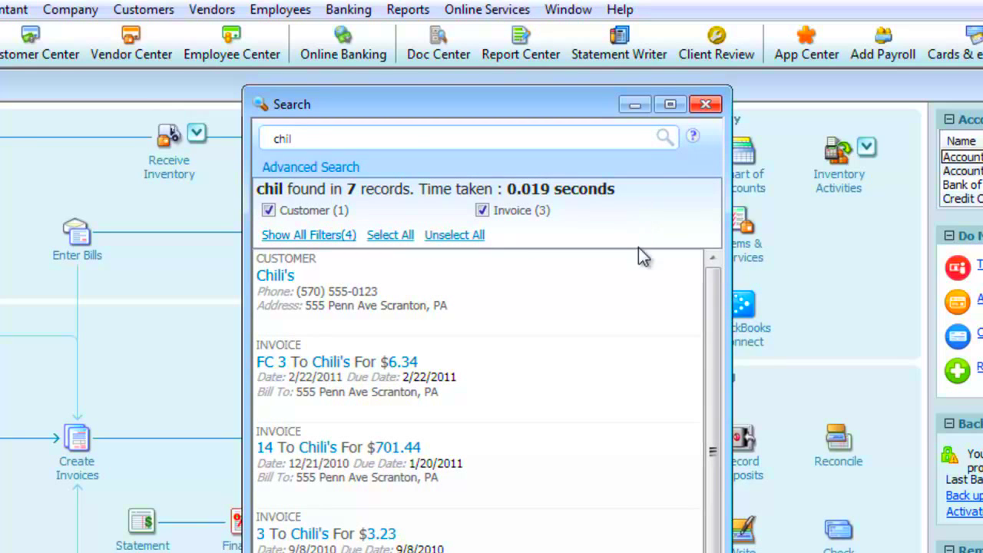
Open the Chili's customer record from the search results and close the Customer Center after viewing it.
{"action": "mouse_move", "coordinate": [644, 278]}
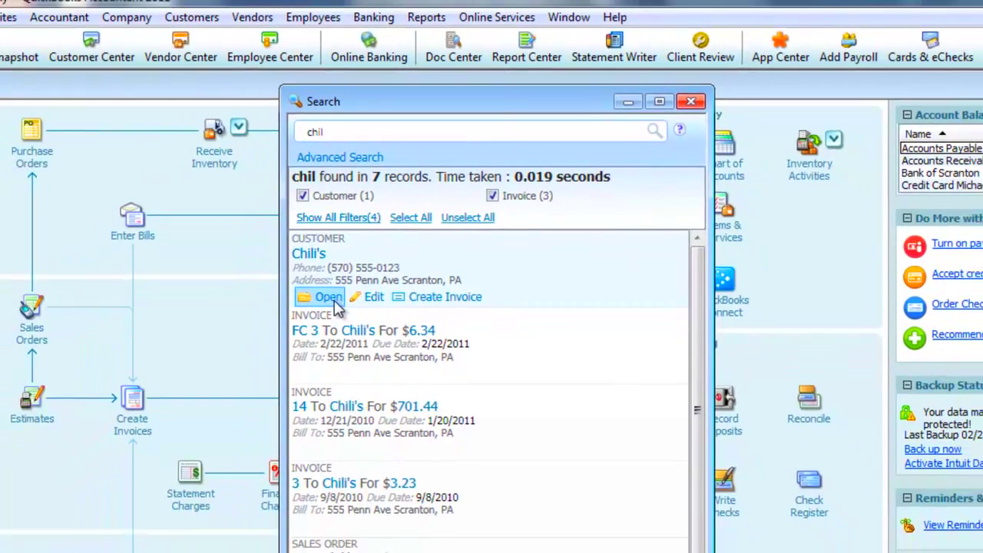
{"action": "left_click", "coordinate": [304, 326]}
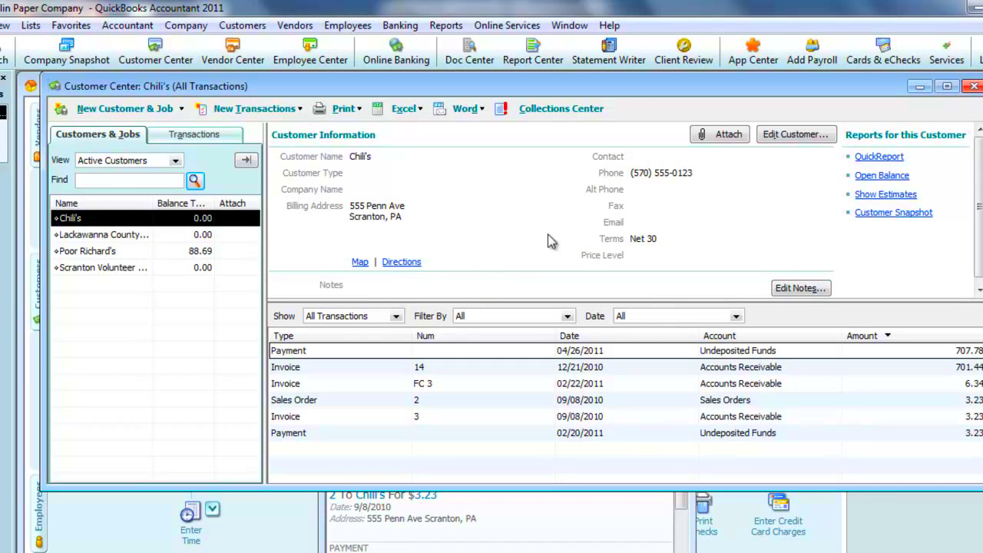
{"action": "left_click", "coordinate": [971, 88]}
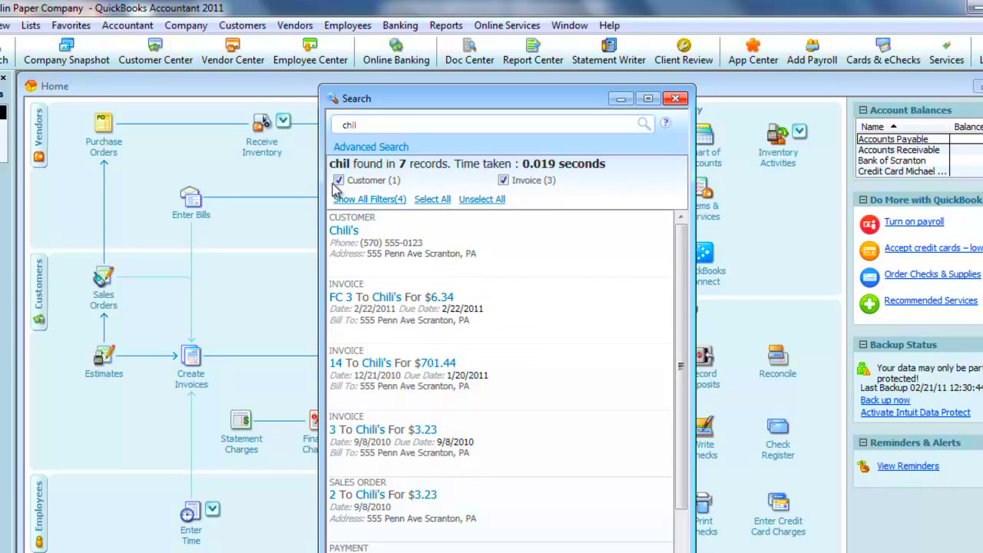
Exclude customers from the search results and open Chili's invoice 3.
{"action": "left_click", "coordinate": [338, 179]}
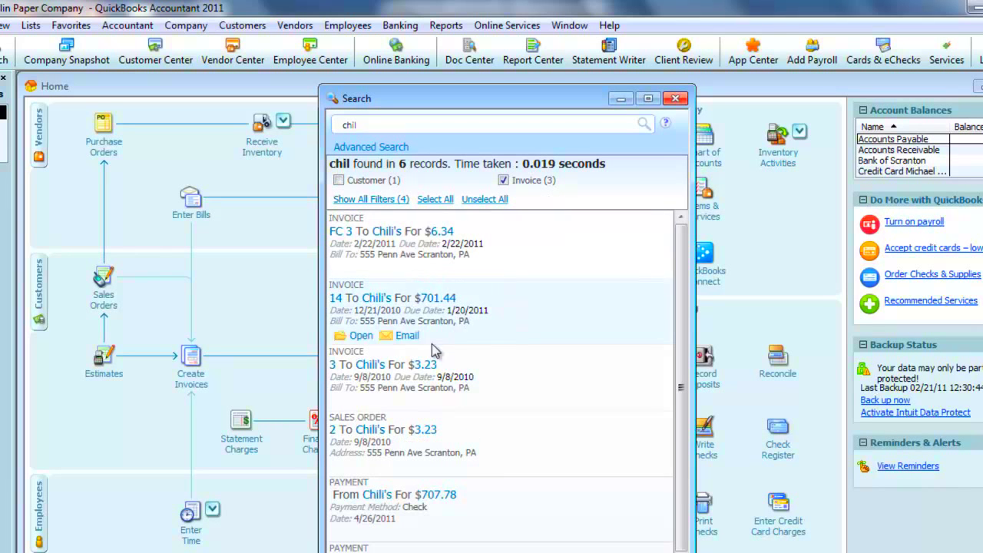
{"action": "left_click", "coordinate": [348, 404]}
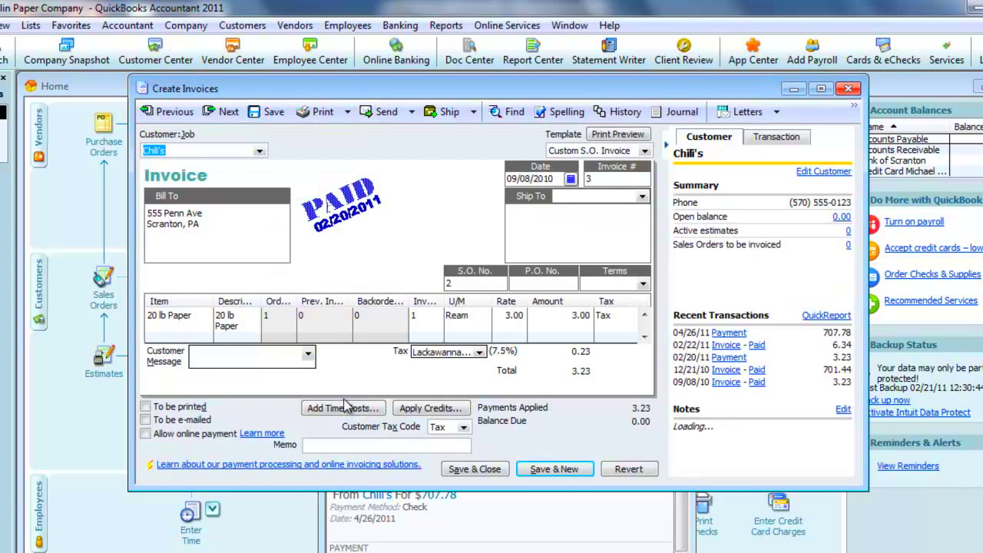